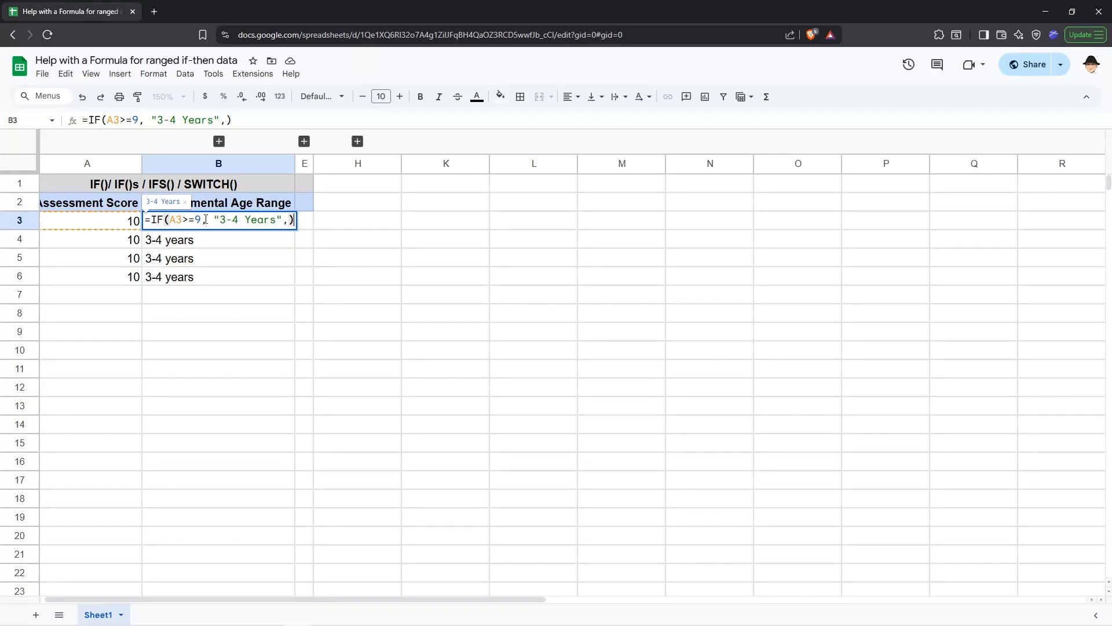
Open the nested IF formula in B4 and step through each of its condition and result arguments
{"action": "double_click", "coordinate": [195, 240]}
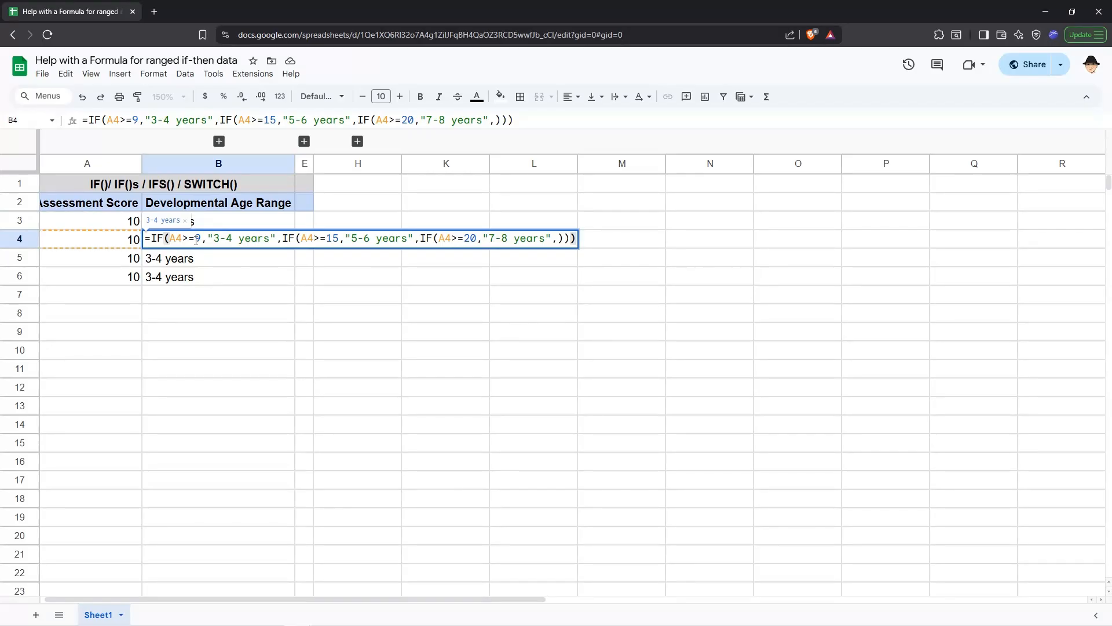
{"action": "left_click", "coordinate": [280, 238]}
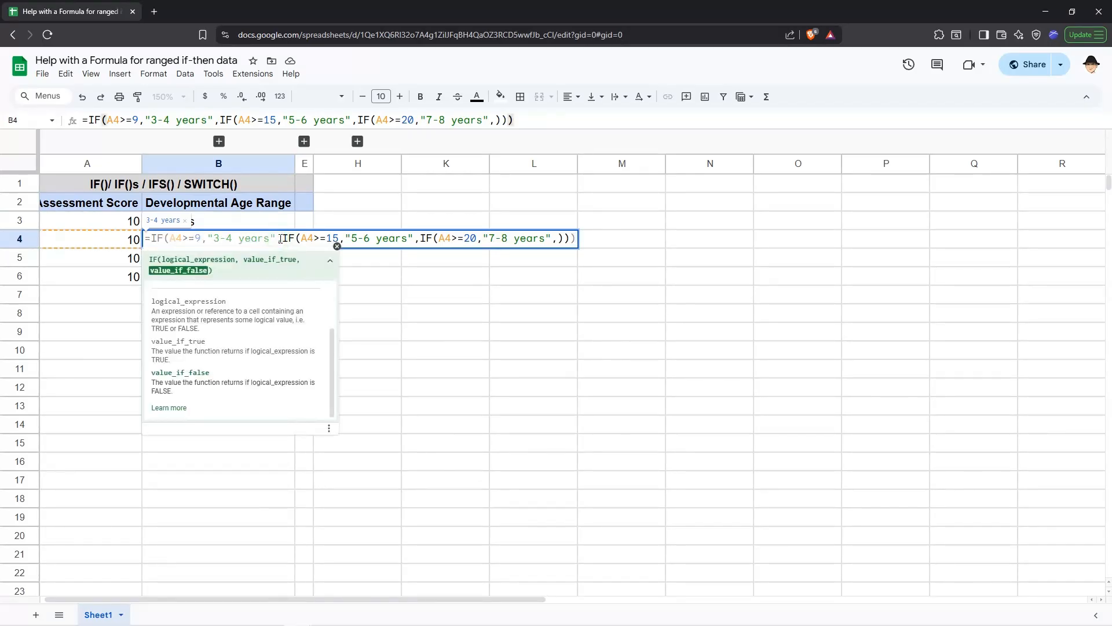
{"action": "left_click", "coordinate": [278, 244]}
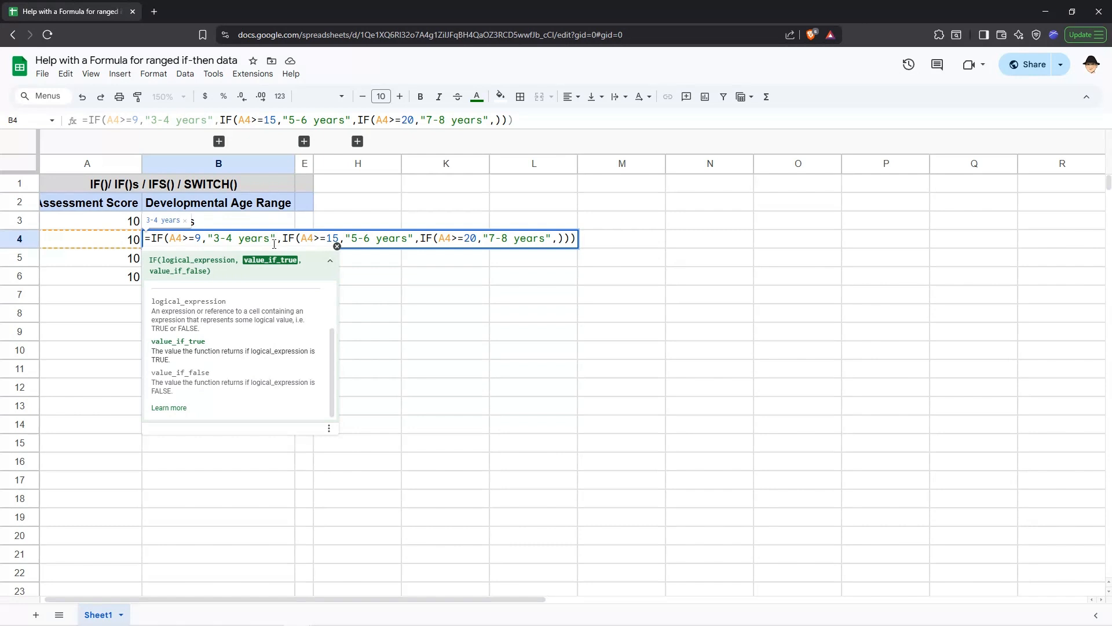
{"action": "left_click", "coordinate": [195, 239]}
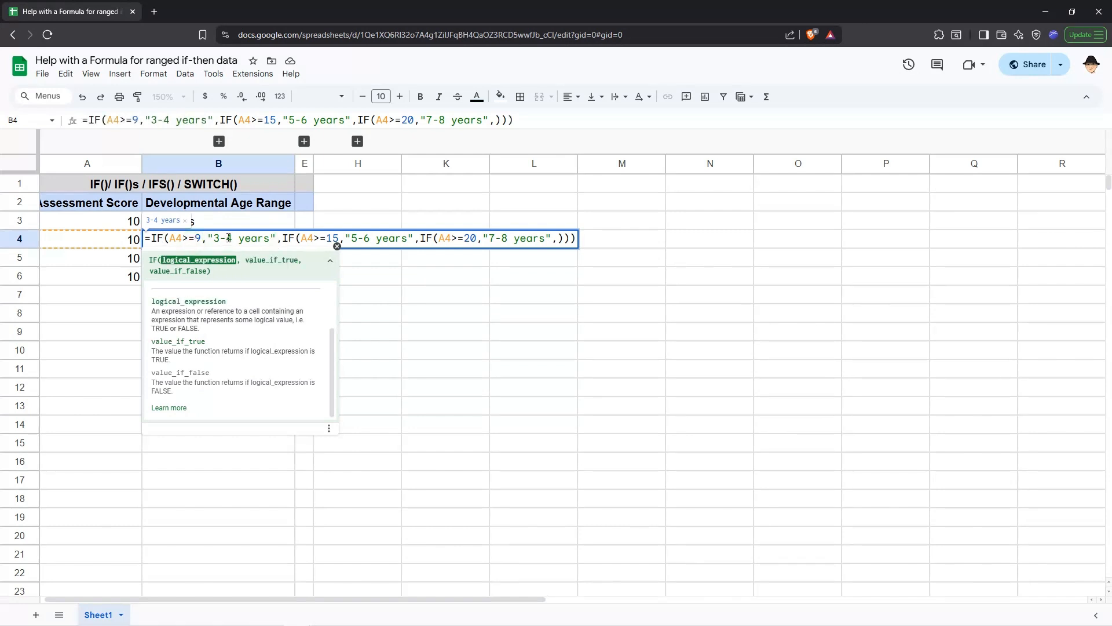
{"action": "left_click", "coordinate": [282, 239]}
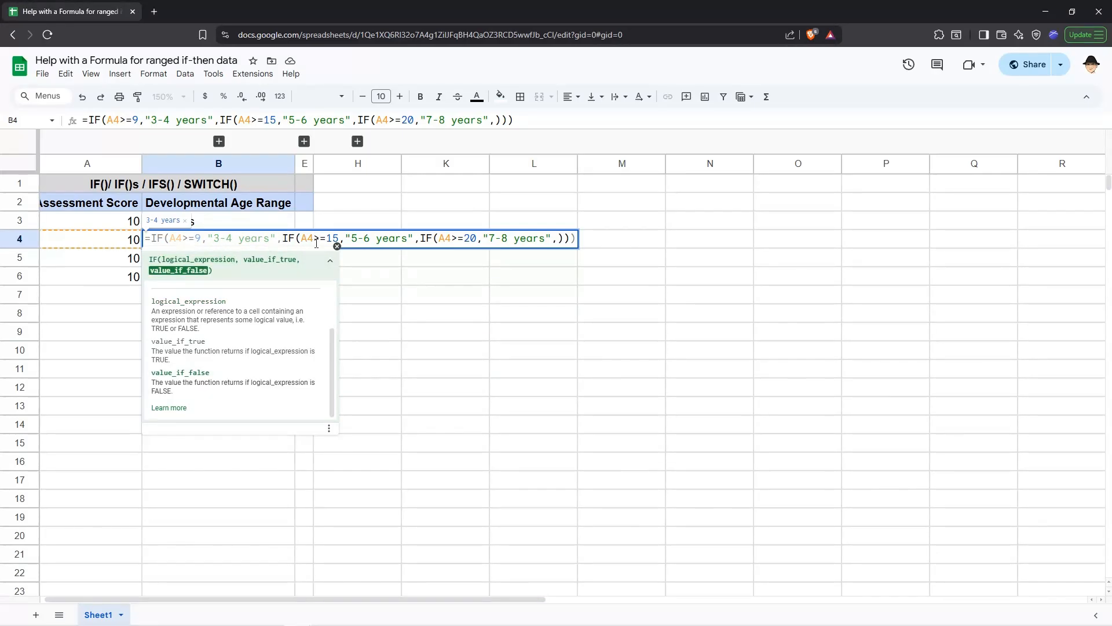
{"action": "left_click", "coordinate": [421, 238]}
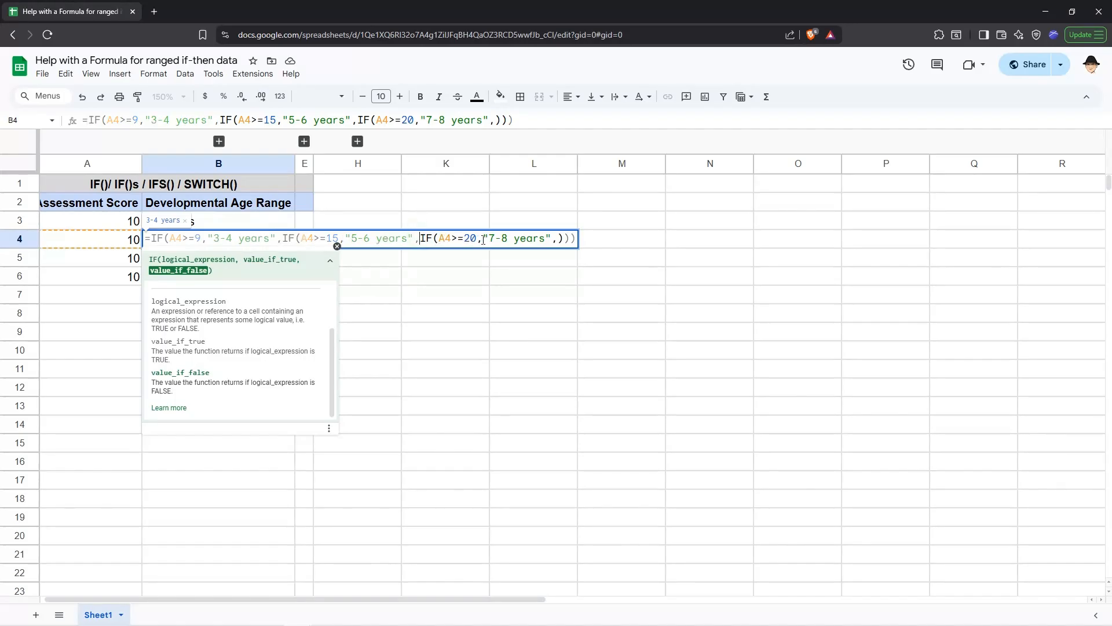
{"action": "left_click", "coordinate": [554, 238]}
{"action": "left_click", "coordinate": [557, 238]}
{"action": "key", "text": "Escape"}
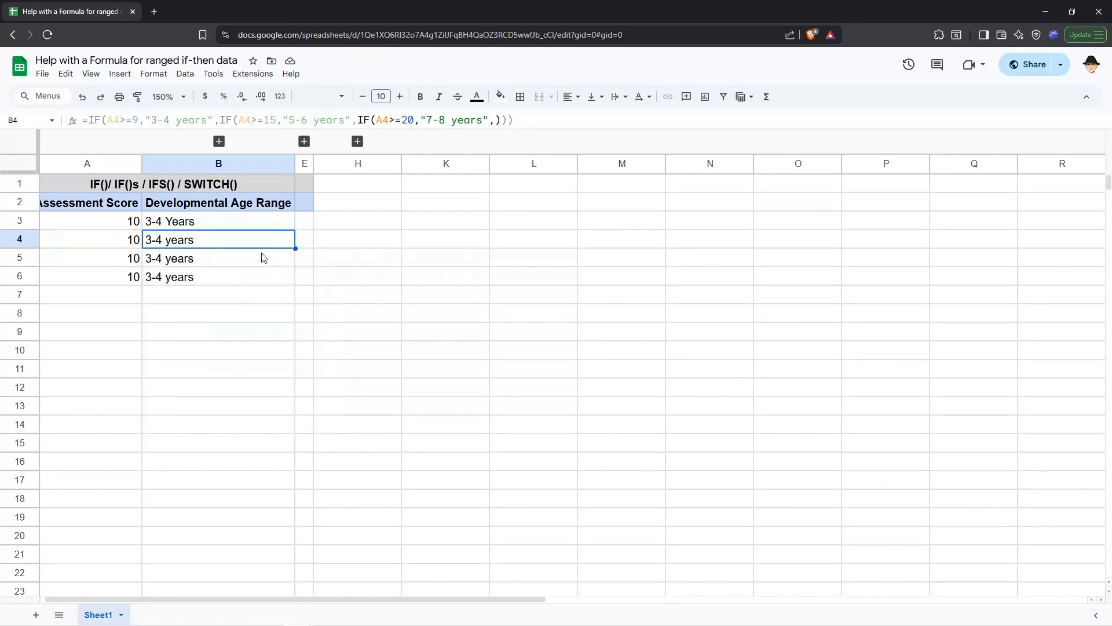
Open the IFS formula in B5 and step through its condition and value pairs
{"action": "double_click", "coordinate": [257, 254]}
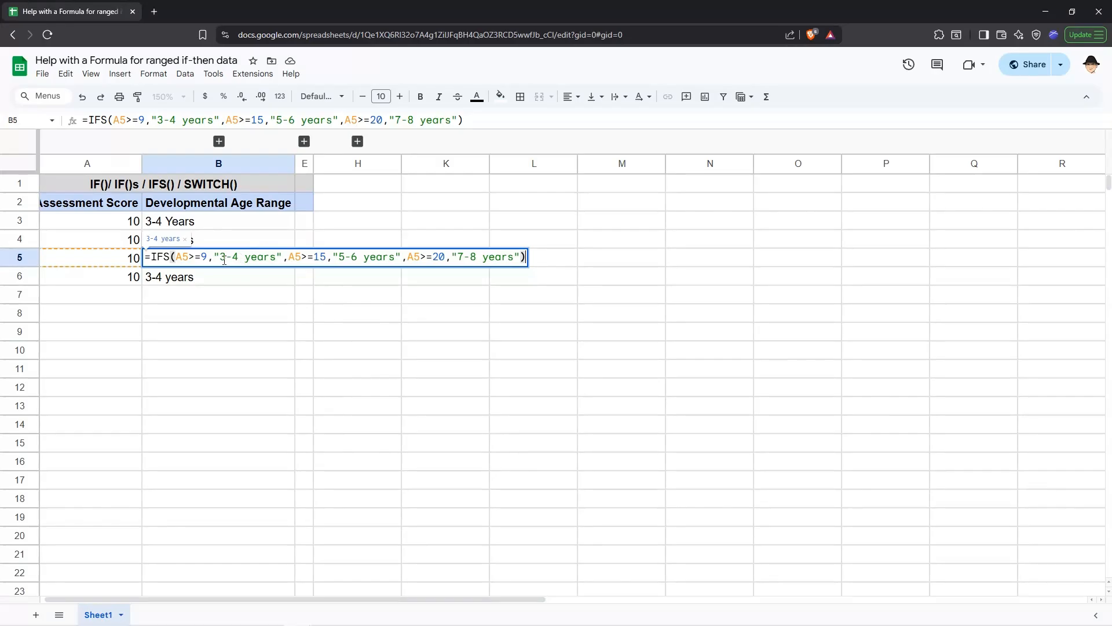
{"action": "left_click", "coordinate": [185, 260]}
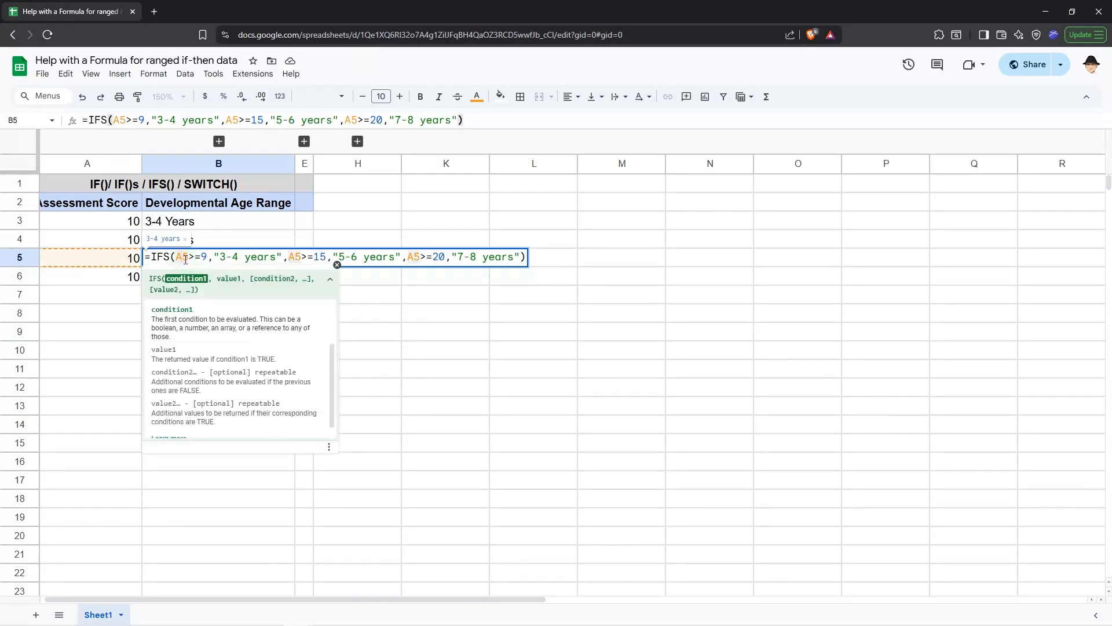
{"action": "left_click", "coordinate": [230, 260]}
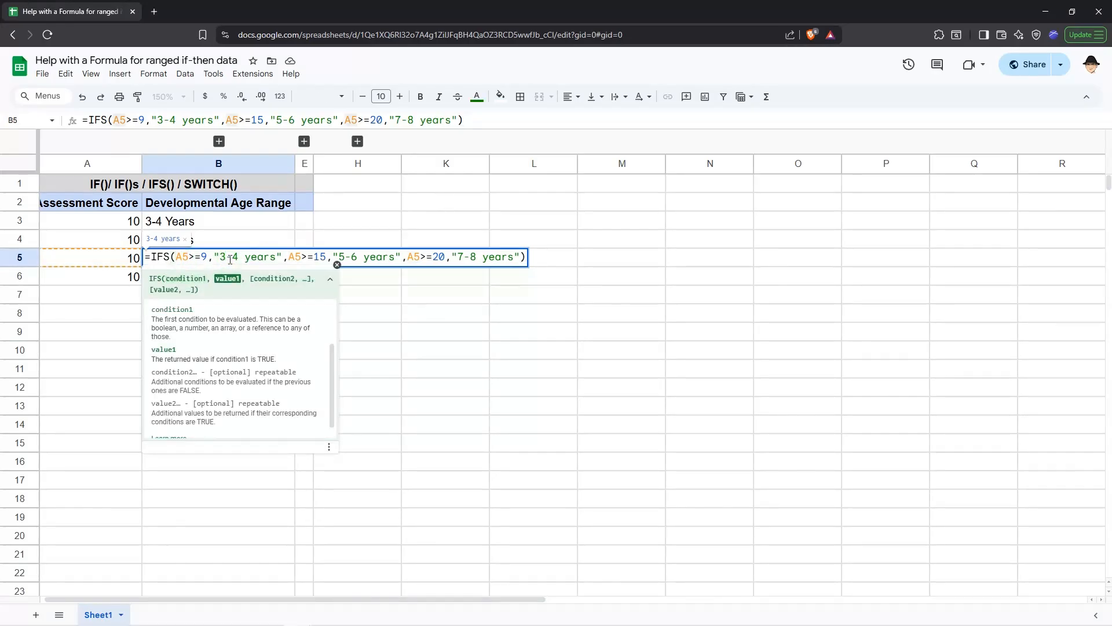
{"action": "left_click", "coordinate": [300, 258]}
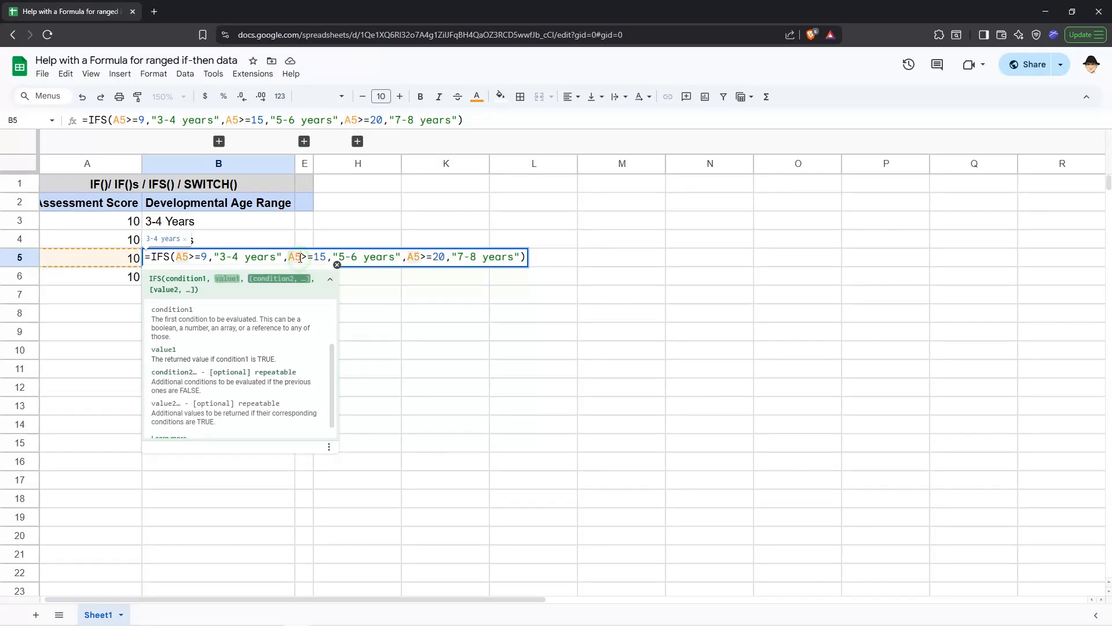
{"action": "left_click", "coordinate": [360, 258]}
{"action": "left_click", "coordinate": [418, 258]}
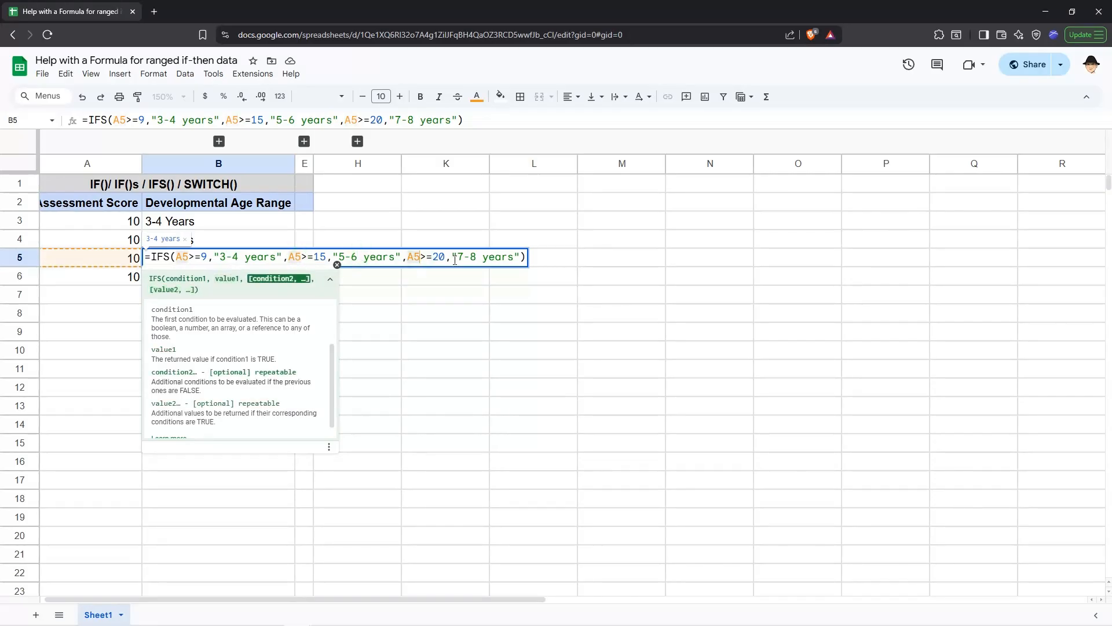
{"action": "left_click", "coordinate": [470, 259]}
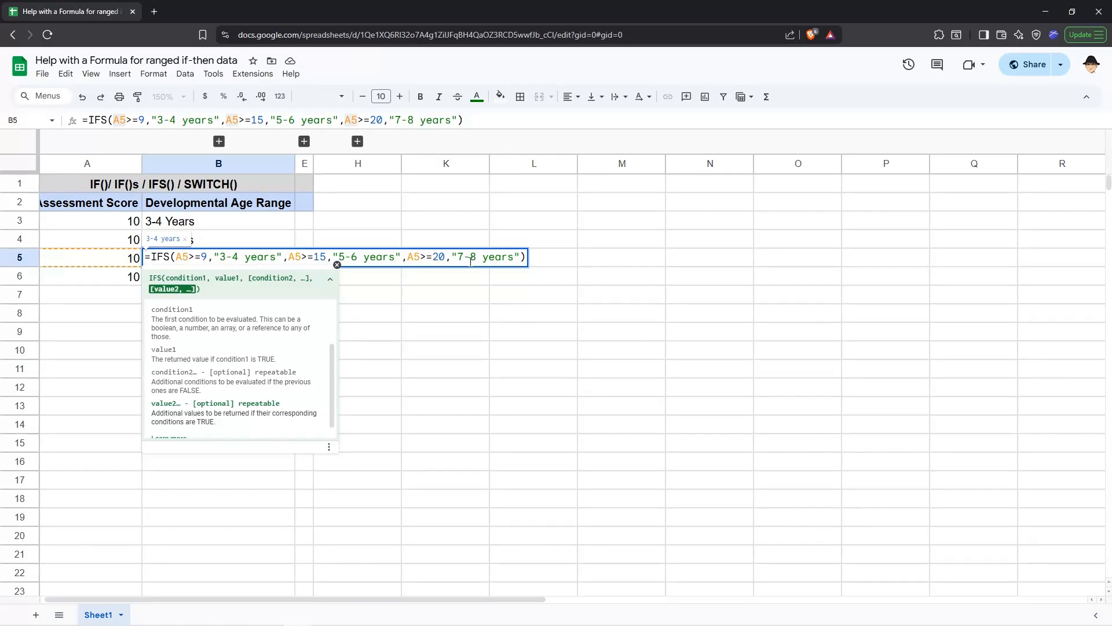
{"action": "left_click", "coordinate": [471, 262]}
{"action": "key", "text": "Escape"}
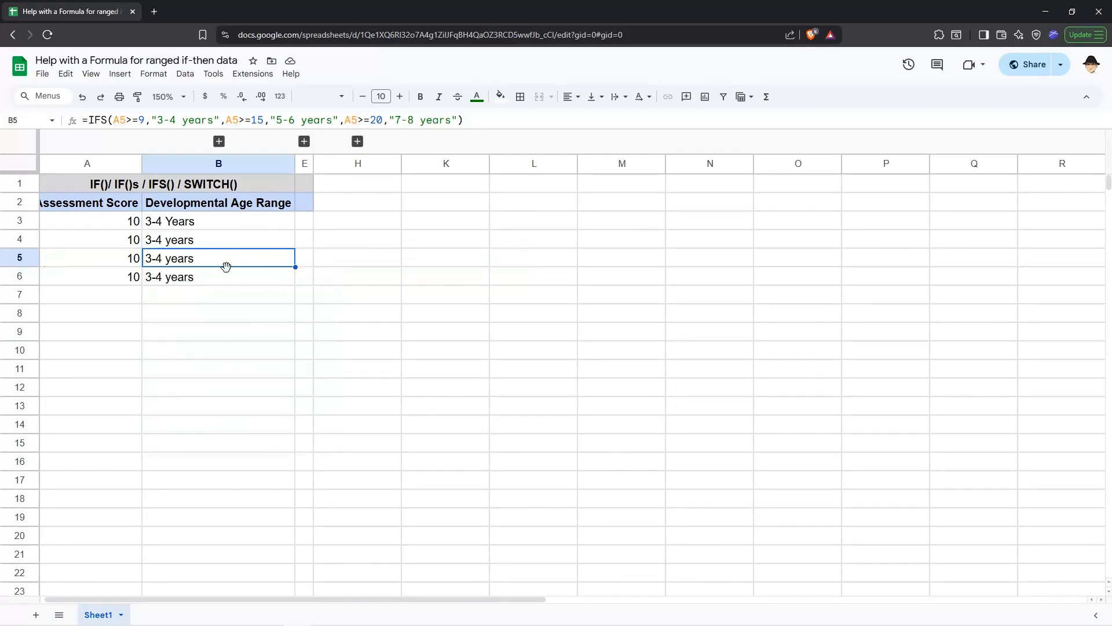
Open the SWITCH formula in B6 and step through its expression, cases and returned values
{"action": "double_click", "coordinate": [224, 275]}
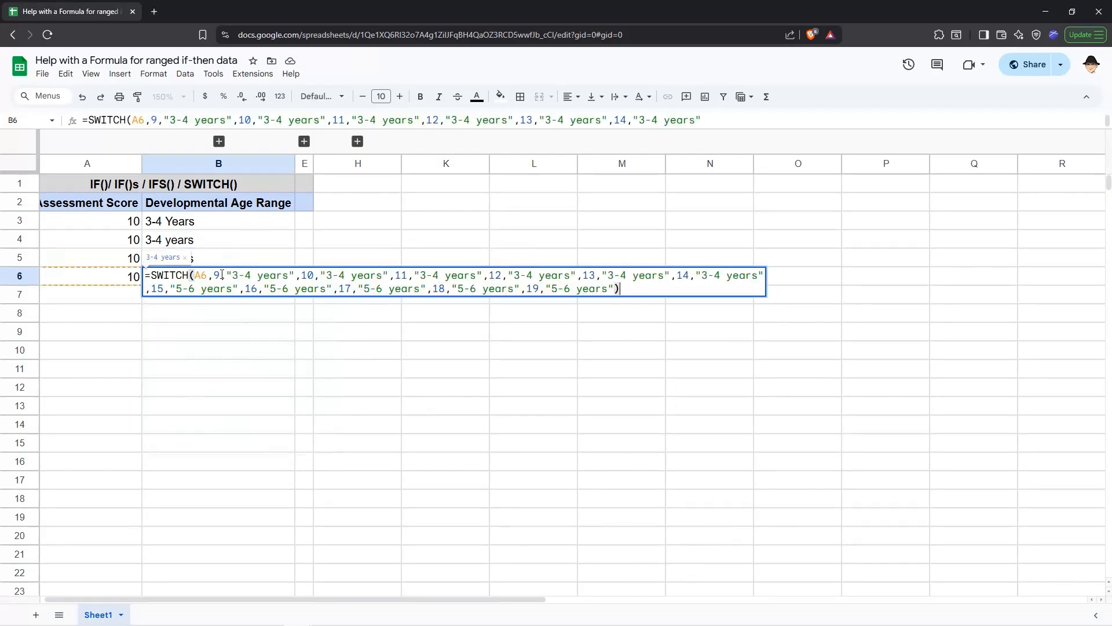
{"action": "left_click", "coordinate": [207, 273]}
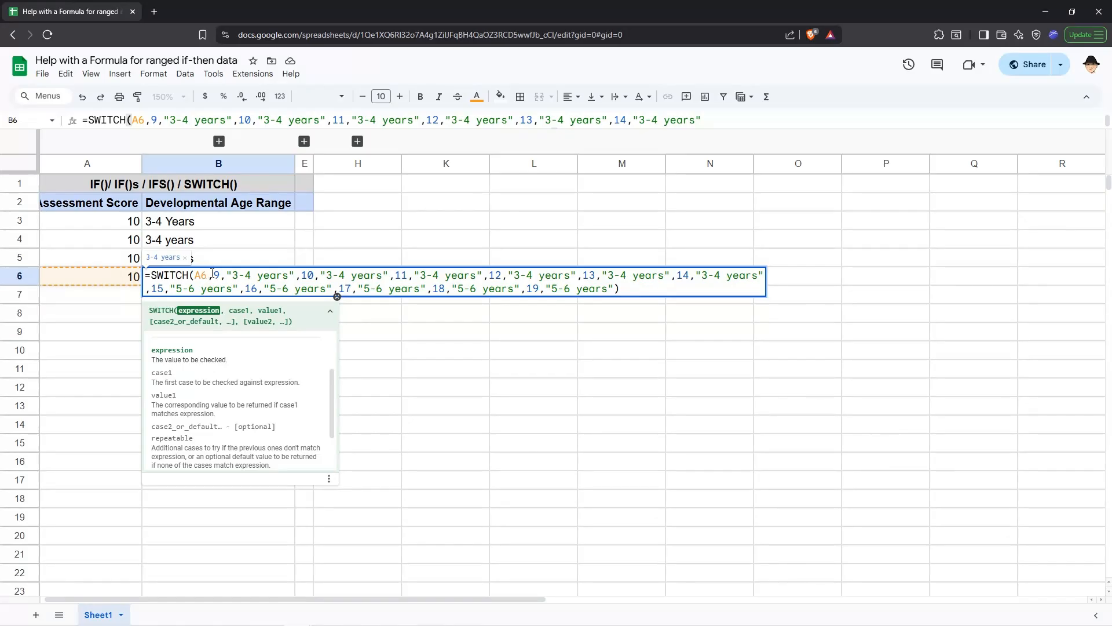
{"action": "left_click", "coordinate": [217, 275]}
{"action": "left_click", "coordinate": [251, 277]}
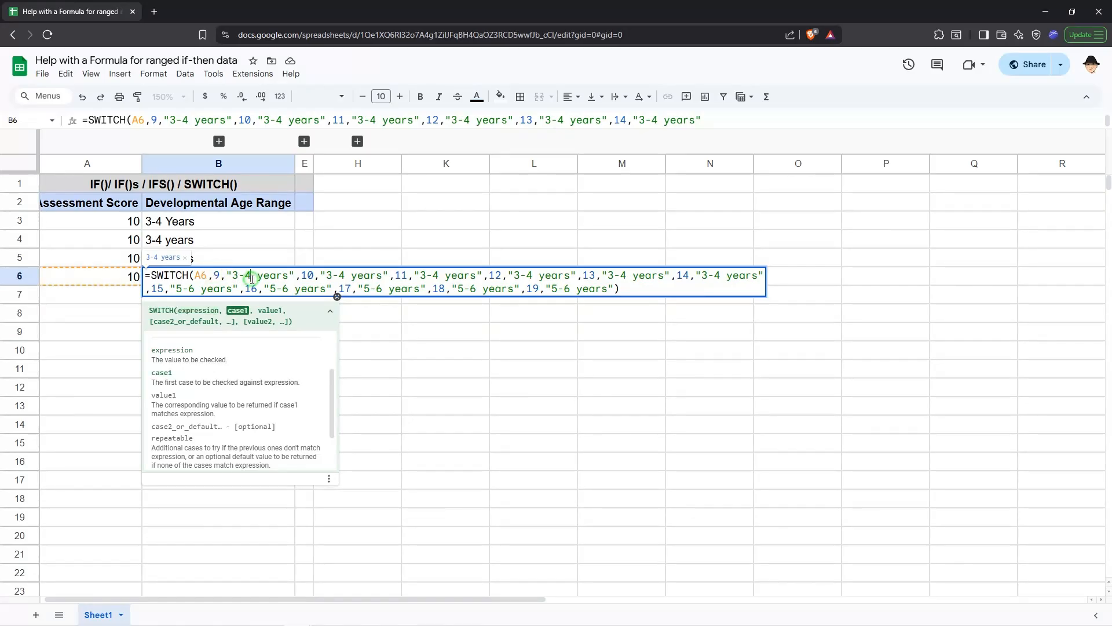
{"action": "left_click", "coordinate": [302, 275]}
{"action": "left_click", "coordinate": [356, 277]}
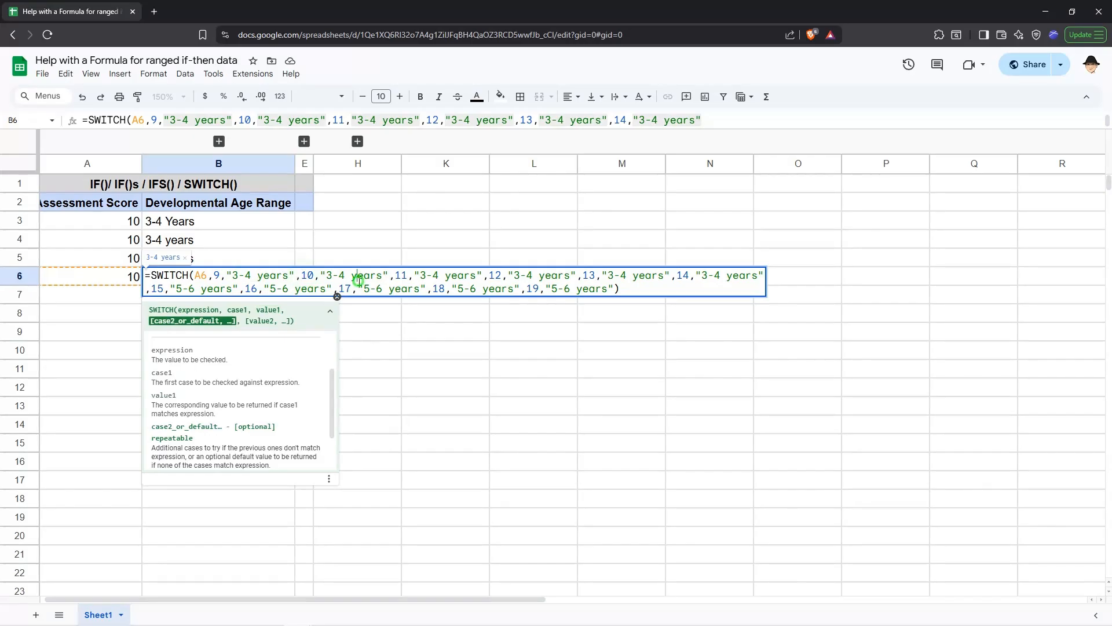
{"action": "left_click", "coordinate": [397, 275]}
{"action": "left_click", "coordinate": [206, 279]}
{"action": "left_click", "coordinate": [216, 278]}
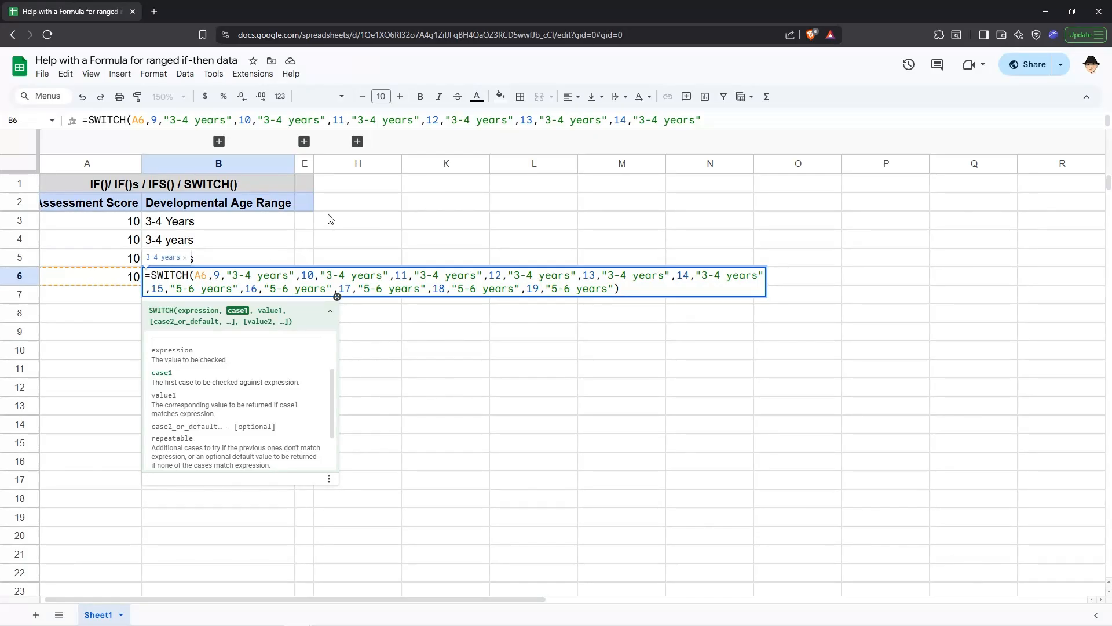
{"action": "key", "text": "Escape"}
Expand the hidden lookup-table columns and clear the 22 / 9-10 years row from the table
{"action": "left_click", "coordinate": [358, 142]}
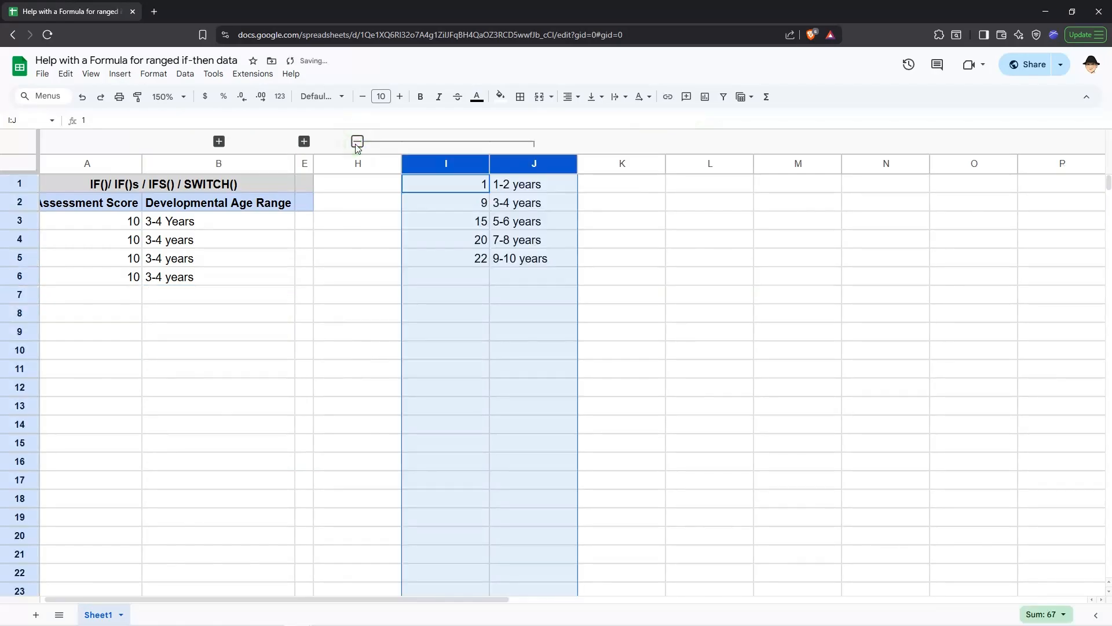
{"action": "left_click", "coordinate": [433, 182]}
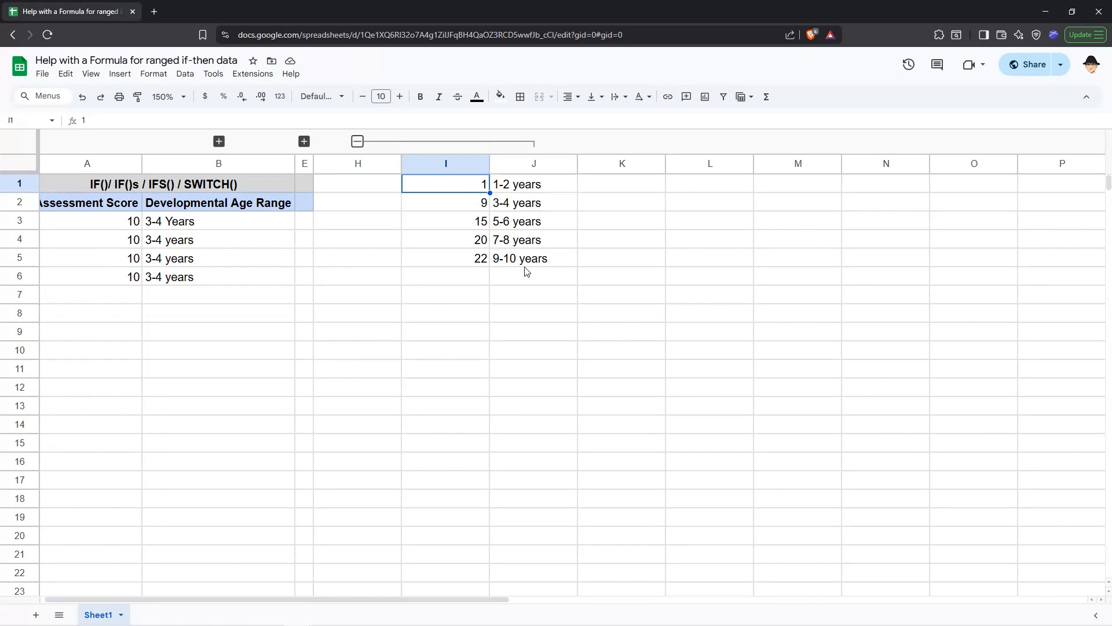
{"action": "left_click_drag", "start_coordinate": [526, 263], "coordinate": [486, 261]}
{"action": "key", "text": "Delete"}
{"action": "left_click", "coordinate": [470, 239]}
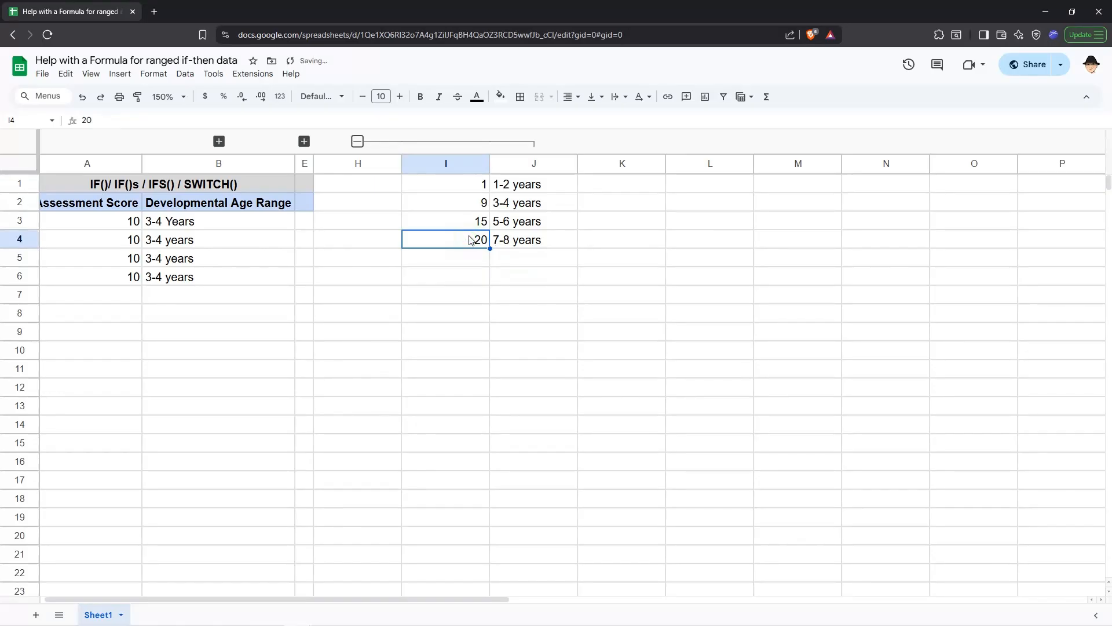
Expand the VLOOKUP column group and inspect the arguments of the VLOOKUP formula in D3
{"action": "left_click", "coordinate": [218, 142]}
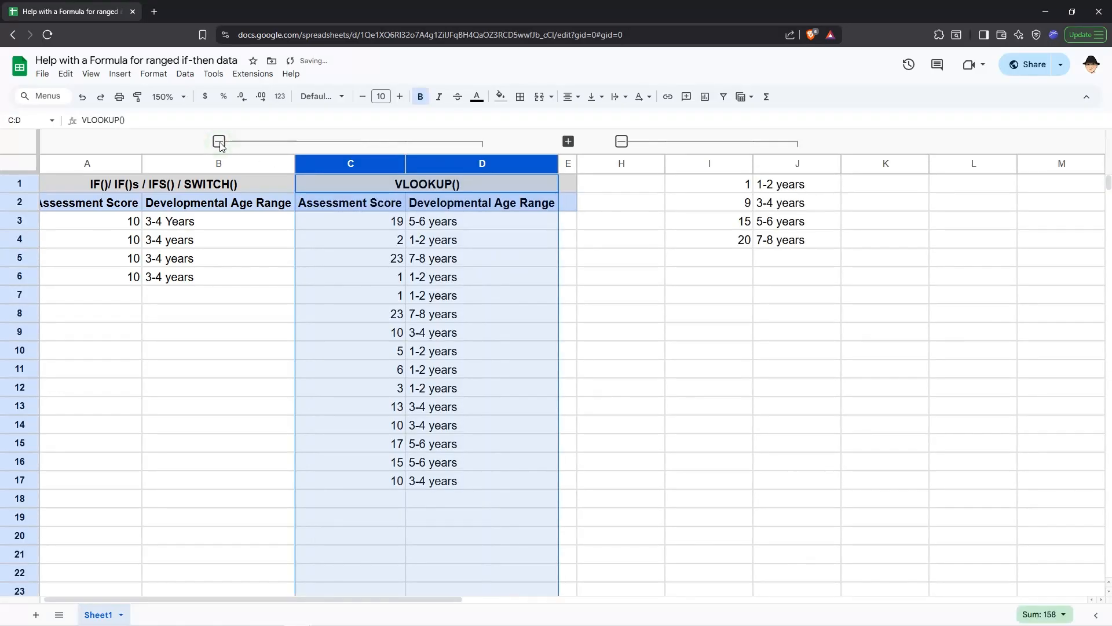
{"action": "left_click", "coordinate": [406, 183]}
{"action": "double_click", "coordinate": [436, 220]}
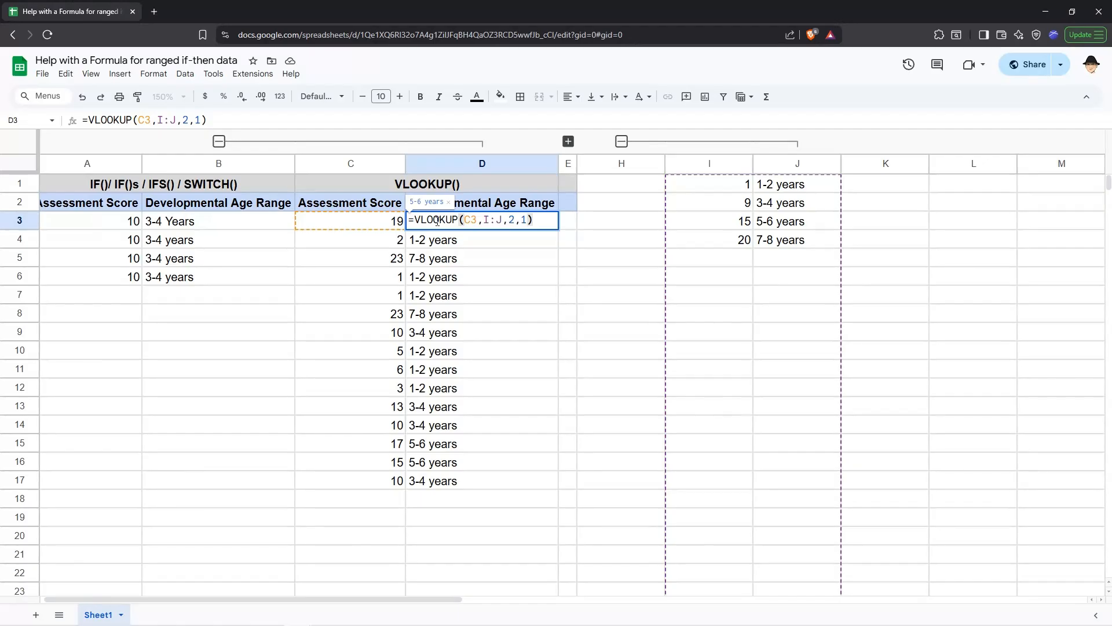
{"action": "left_click", "coordinate": [474, 223]}
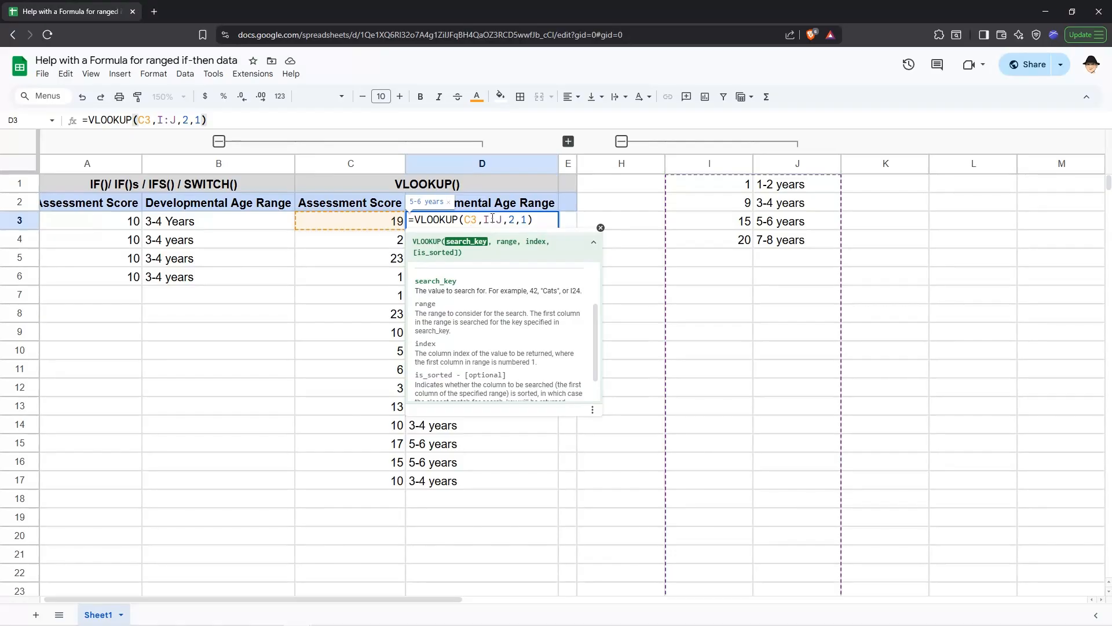
{"action": "left_click", "coordinate": [493, 219]}
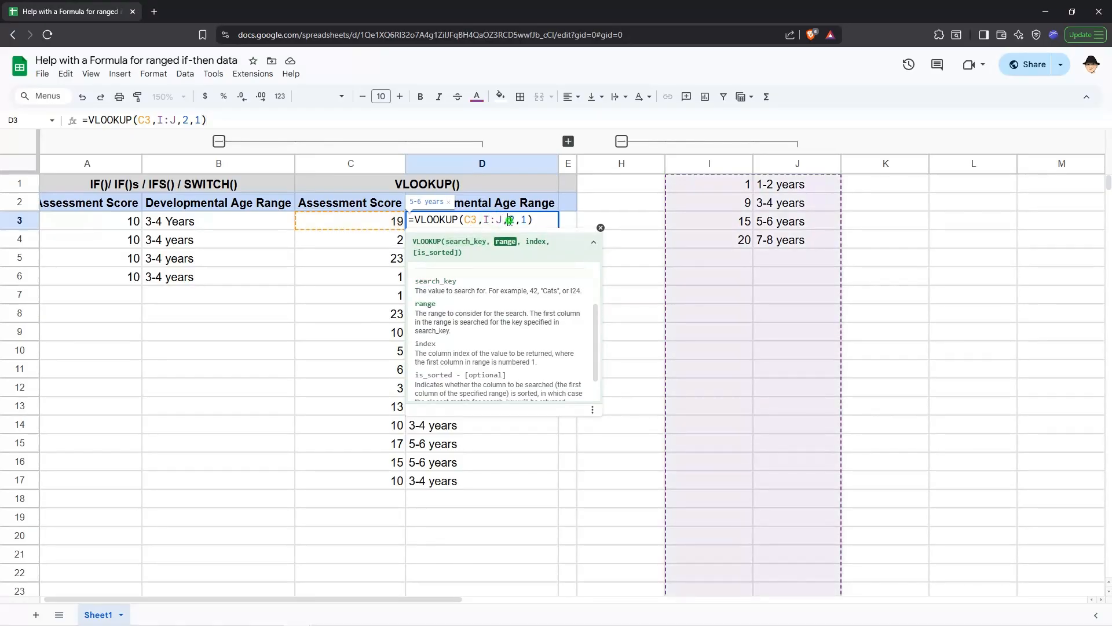
{"action": "left_click", "coordinate": [510, 220]}
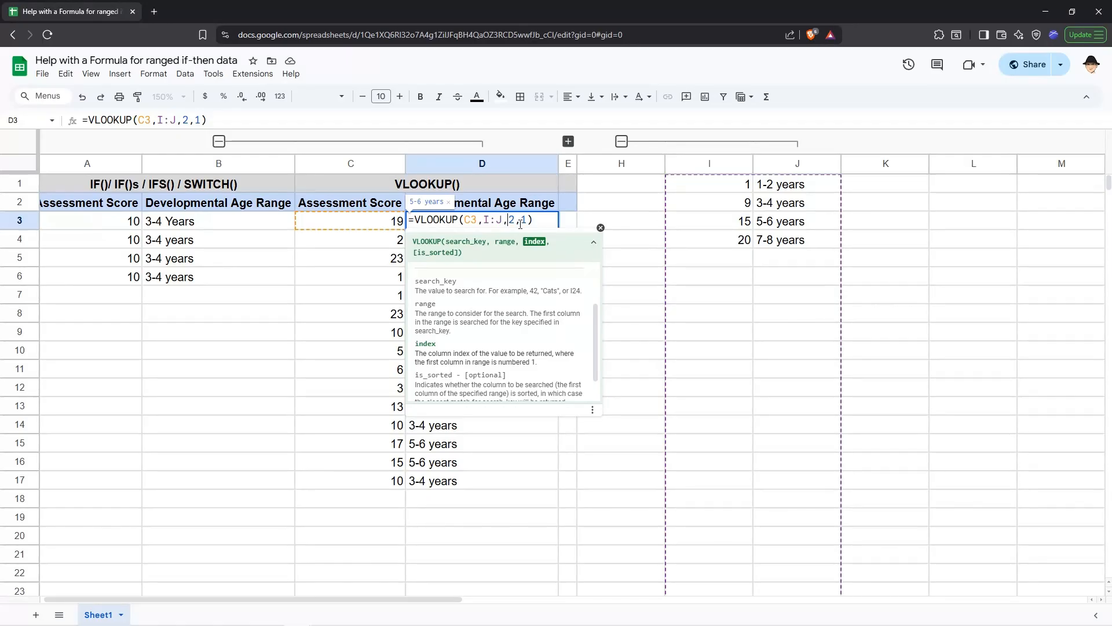
{"action": "scroll", "coordinate": [503, 303], "scroll_direction": "down", "scroll_amount": 1}
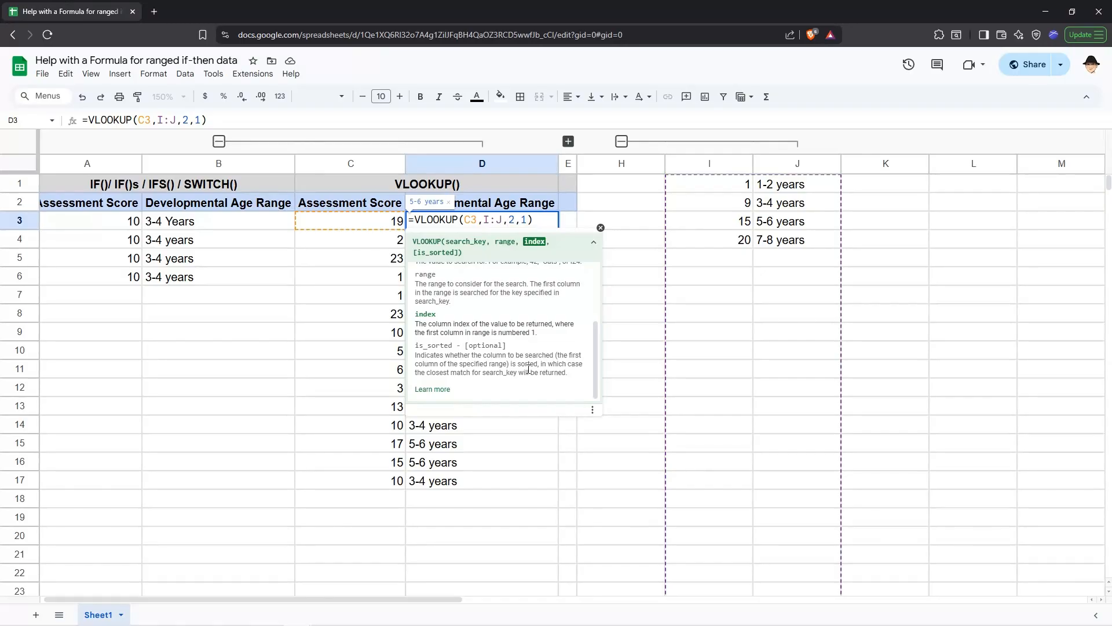
{"action": "key", "text": "Escape"}
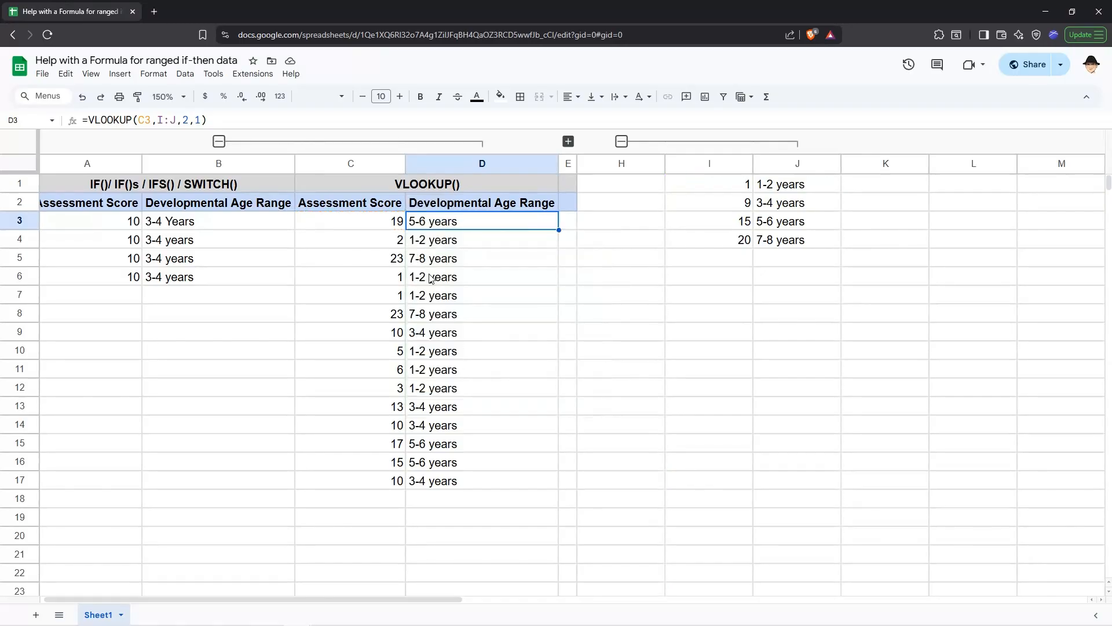
Examine the score breakpoints and age labels in the lookup table, then expand the XLOOKUP column group
{"action": "left_click", "coordinate": [400, 336]}
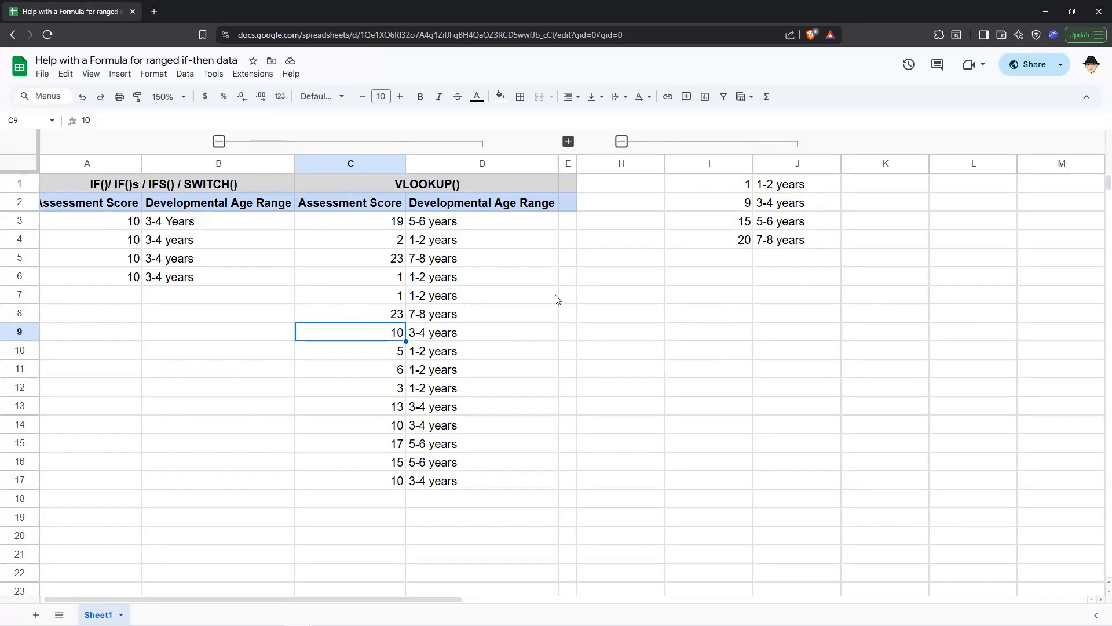
{"action": "left_click", "coordinate": [717, 188]}
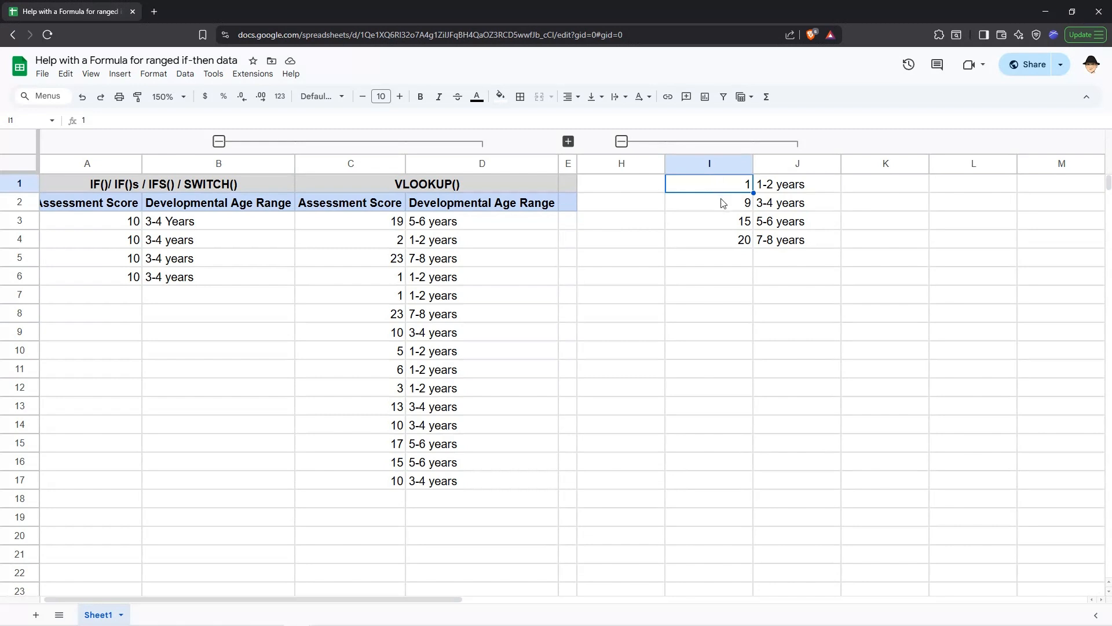
{"action": "left_click", "coordinate": [723, 203]}
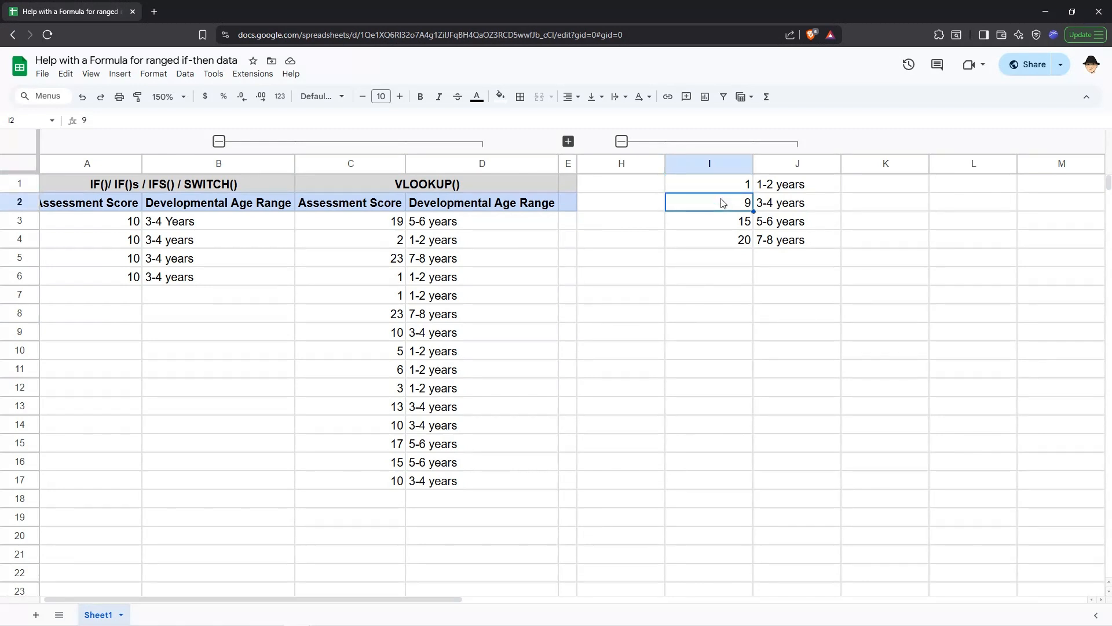
{"action": "left_click", "coordinate": [716, 222]}
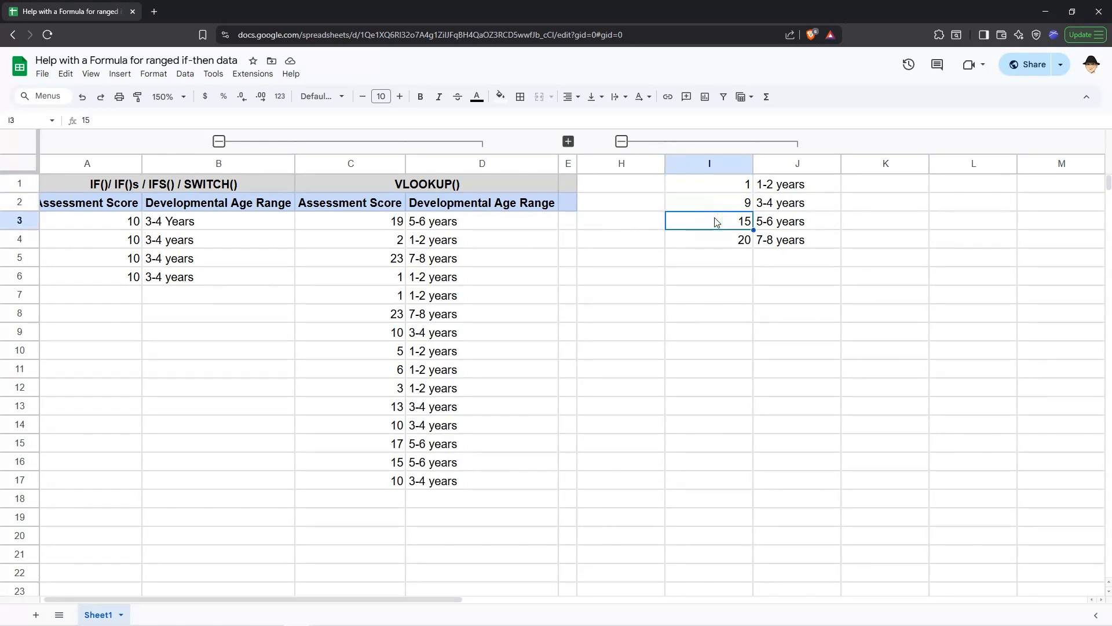
{"action": "left_click", "coordinate": [717, 207]}
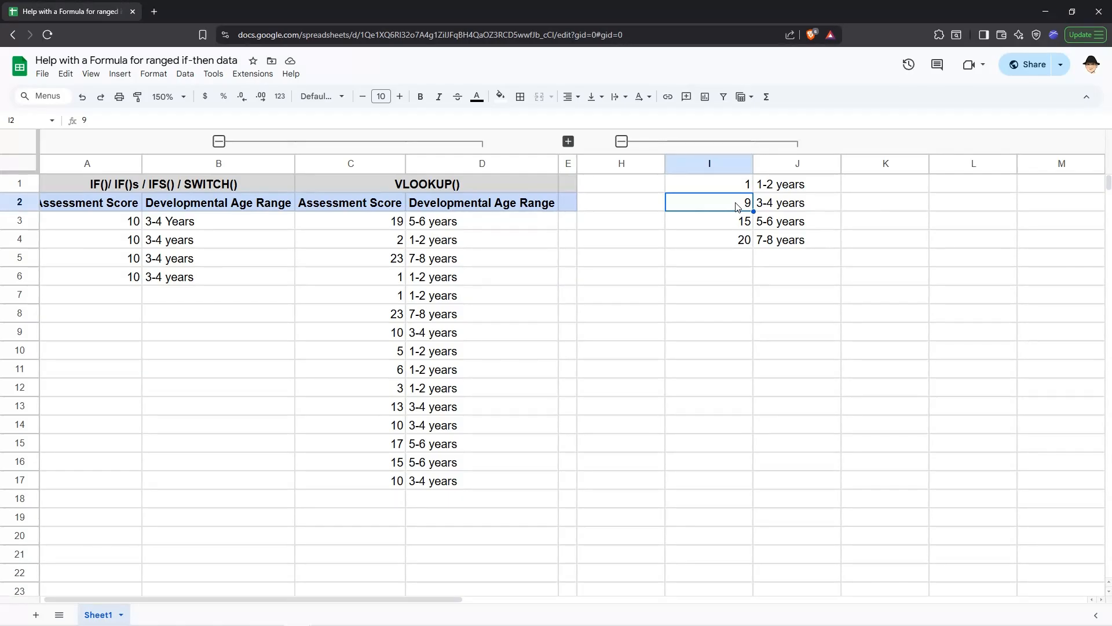
{"action": "left_click", "coordinate": [772, 207]}
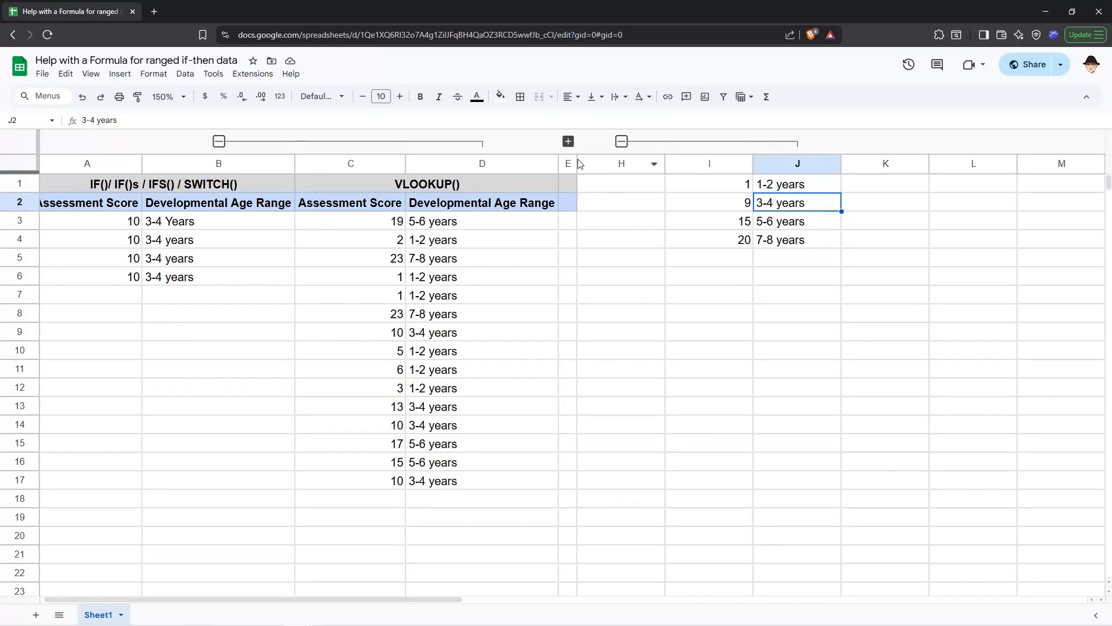
{"action": "left_click", "coordinate": [568, 141]}
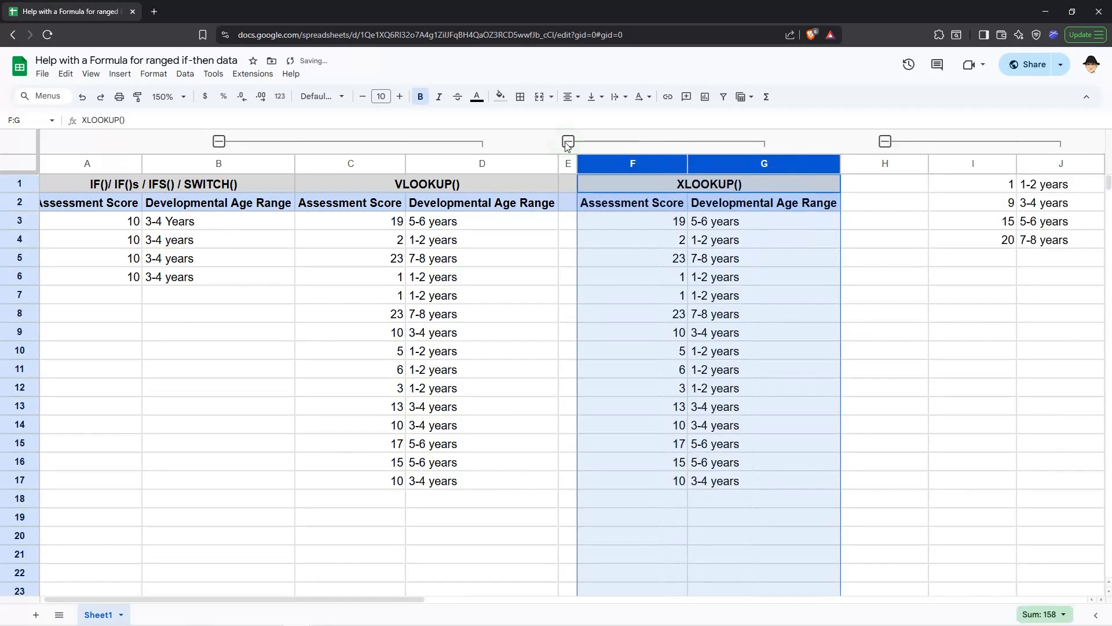
Open the XLOOKUP formula in G3 and step through its search key, lookup range, result range and match mode arguments
{"action": "left_click", "coordinate": [727, 223]}
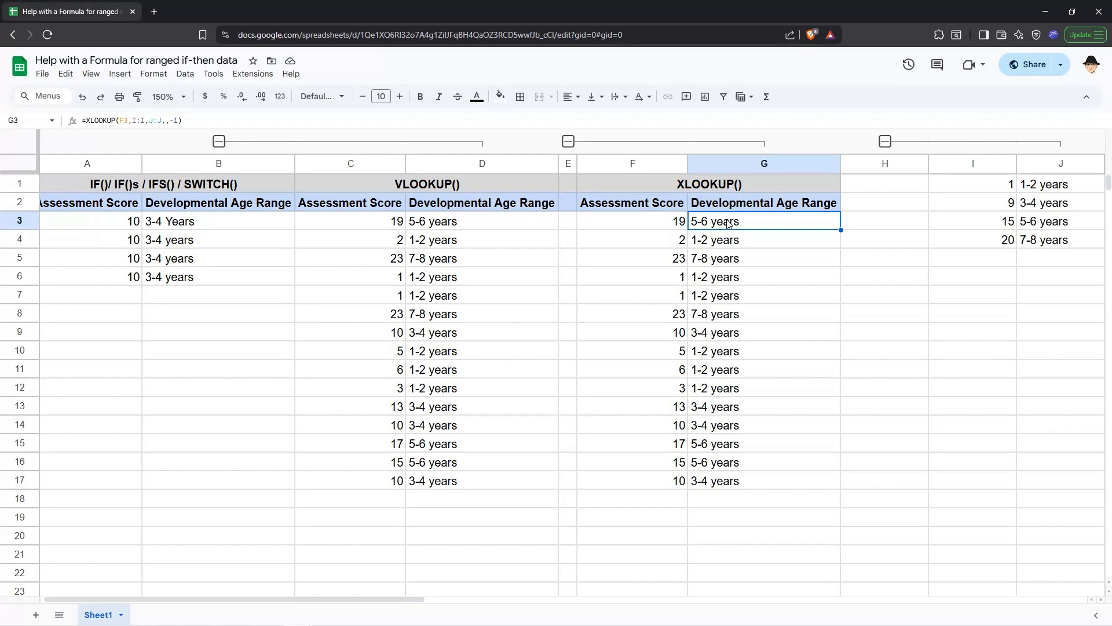
{"action": "double_click", "coordinate": [728, 222]}
{"action": "left_click", "coordinate": [749, 221]}
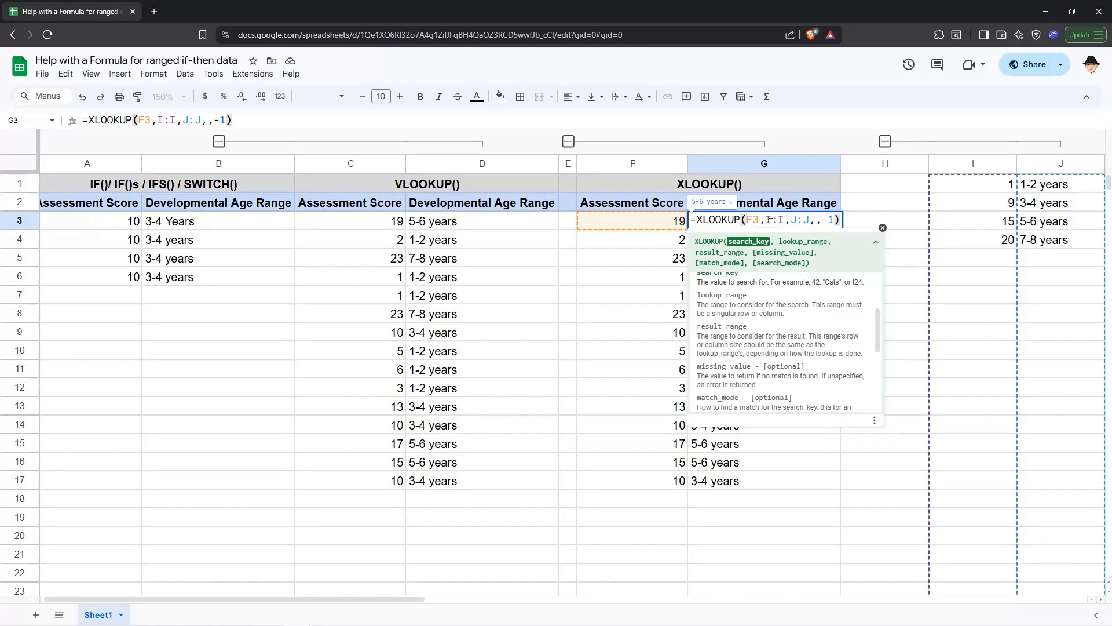
{"action": "left_click", "coordinate": [771, 222]}
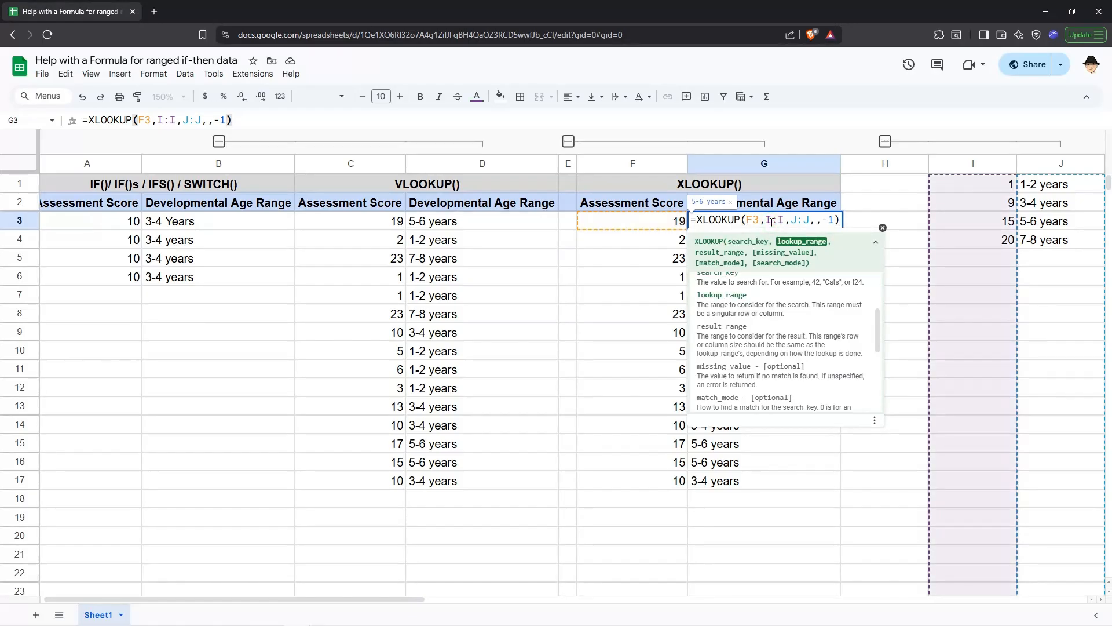
{"action": "left_click", "coordinate": [796, 222]}
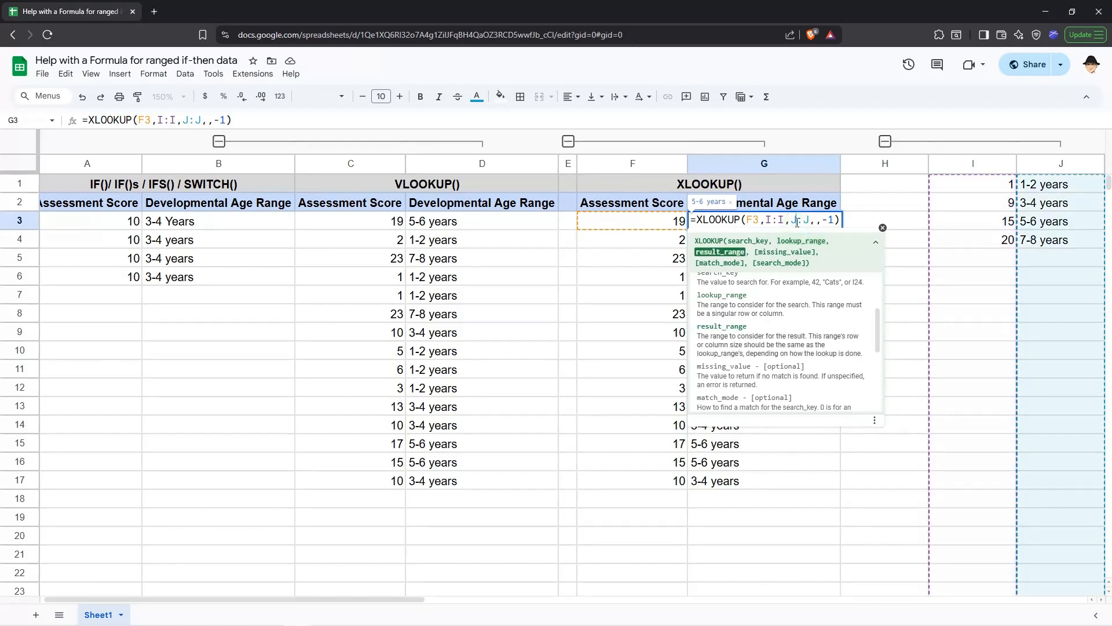
{"action": "left_click", "coordinate": [823, 222]}
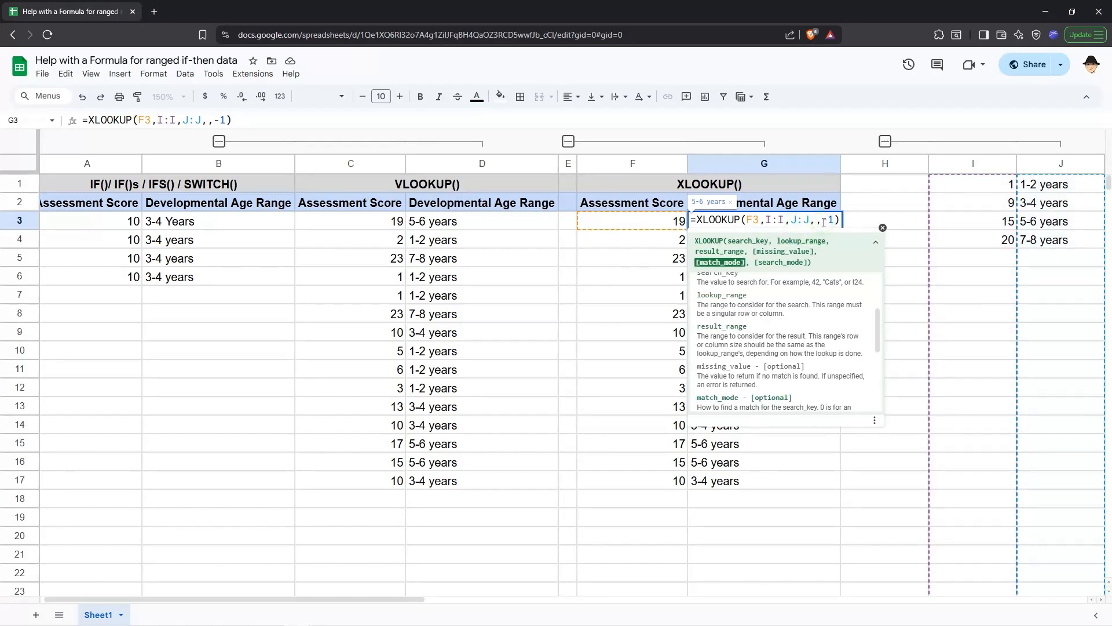
{"action": "scroll", "coordinate": [806, 306], "scroll_direction": "down", "scroll_amount": 2}
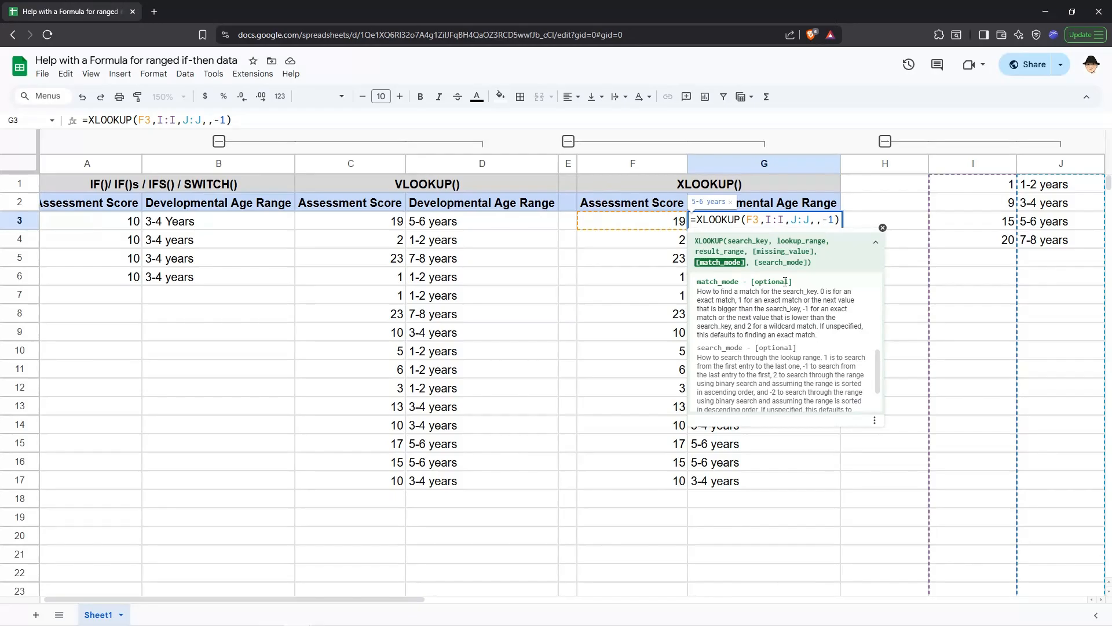
{"action": "left_click", "coordinate": [757, 219]}
{"action": "left_click", "coordinate": [770, 219]}
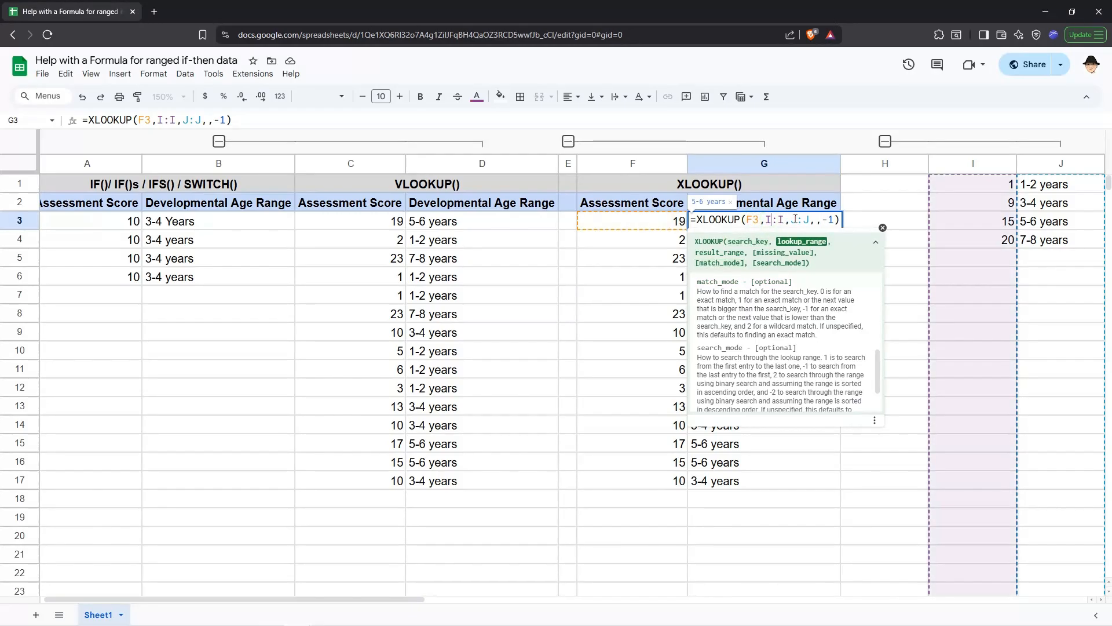
{"action": "left_click", "coordinate": [796, 219]}
{"action": "left_click", "coordinate": [835, 220]}
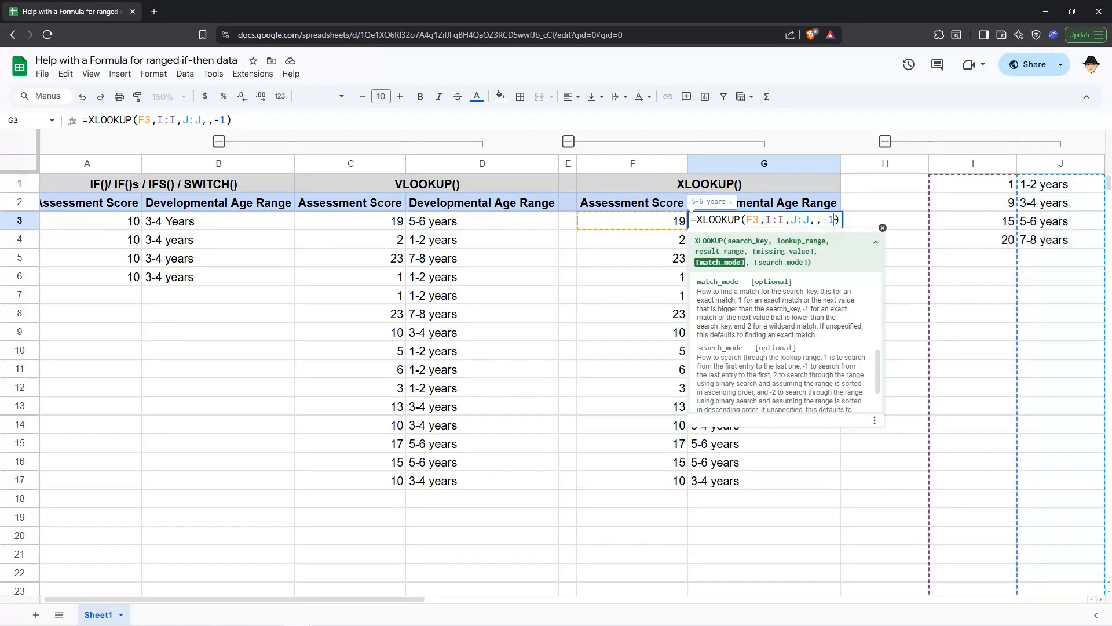
{"action": "key", "text": "Return"}
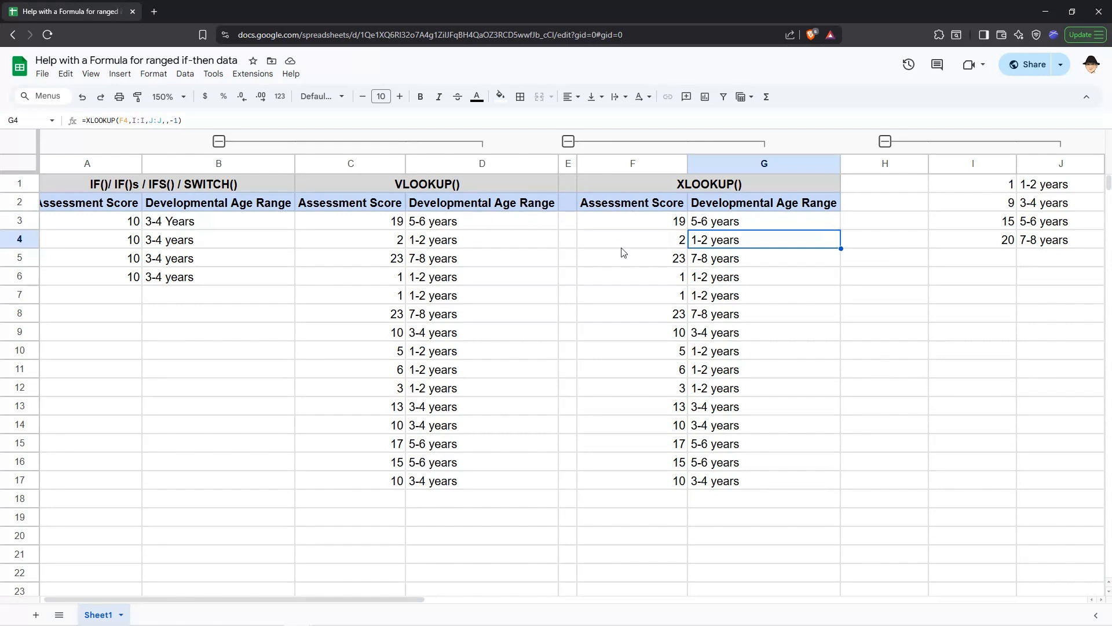
Add a lookup table row with score 22 and age range 9-10 years, then undo both entries
{"action": "left_click", "coordinate": [948, 257]}
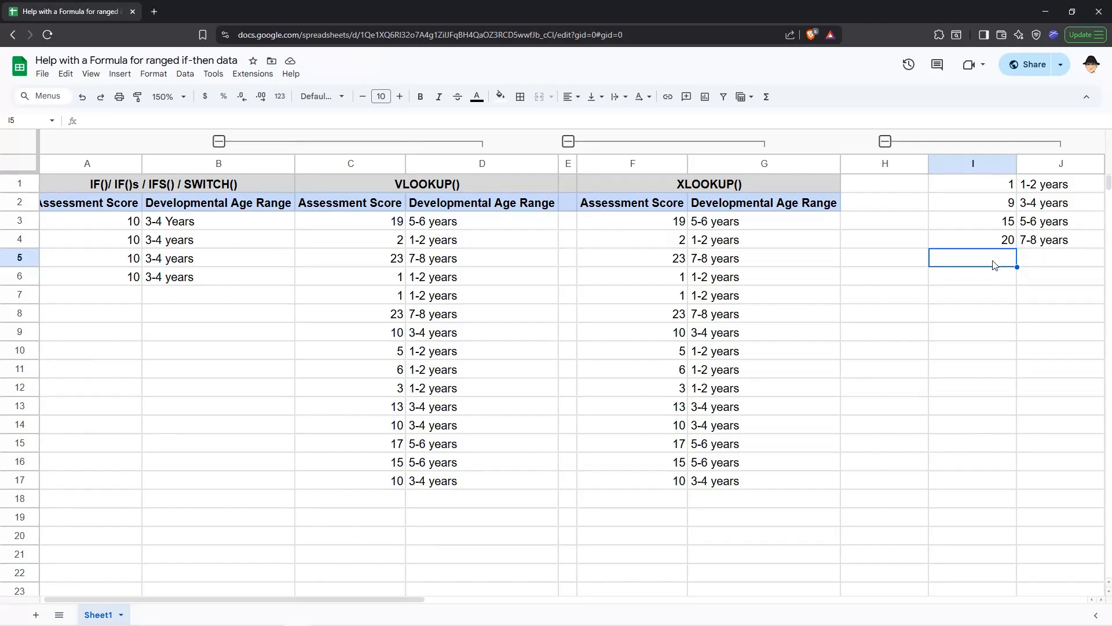
{"action": "type", "text": "22"}
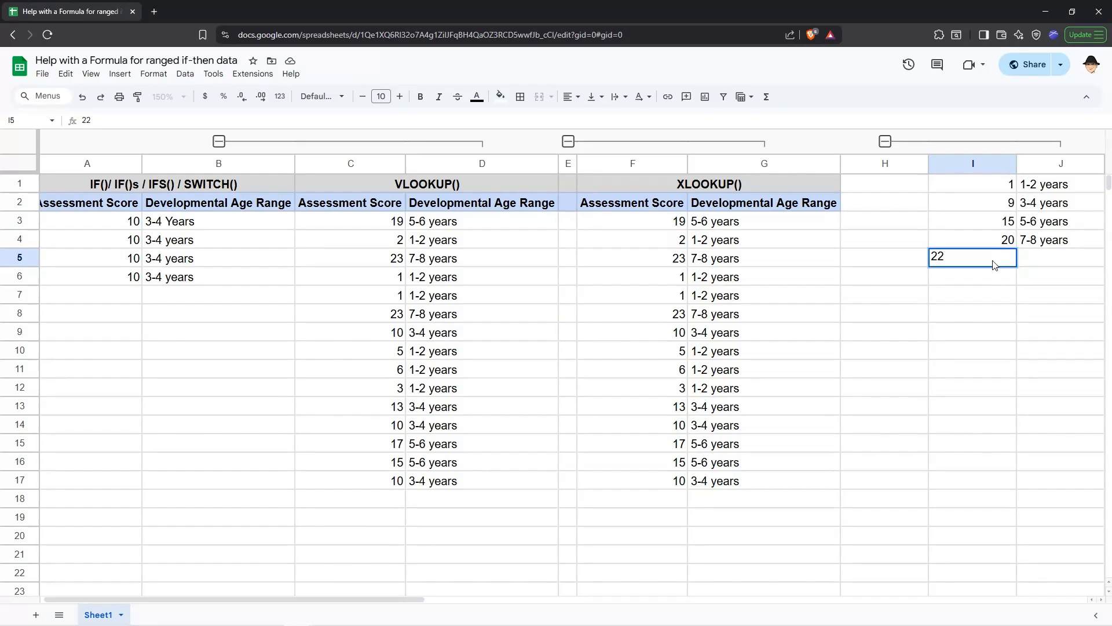
{"action": "key", "text": "Tab"}
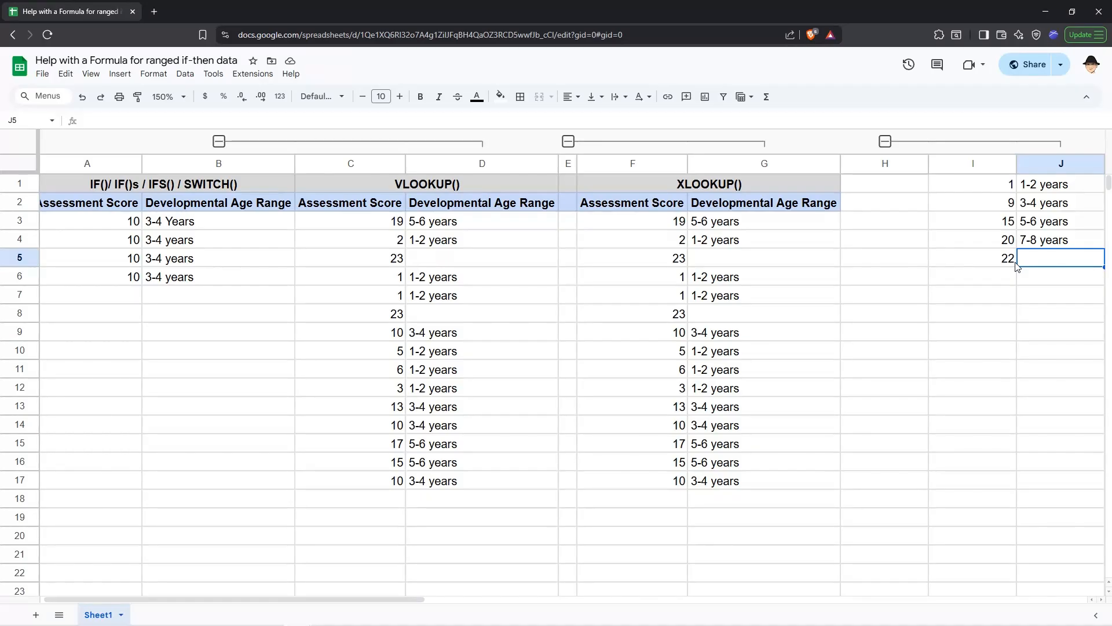
{"action": "type", "text": "9-10"}
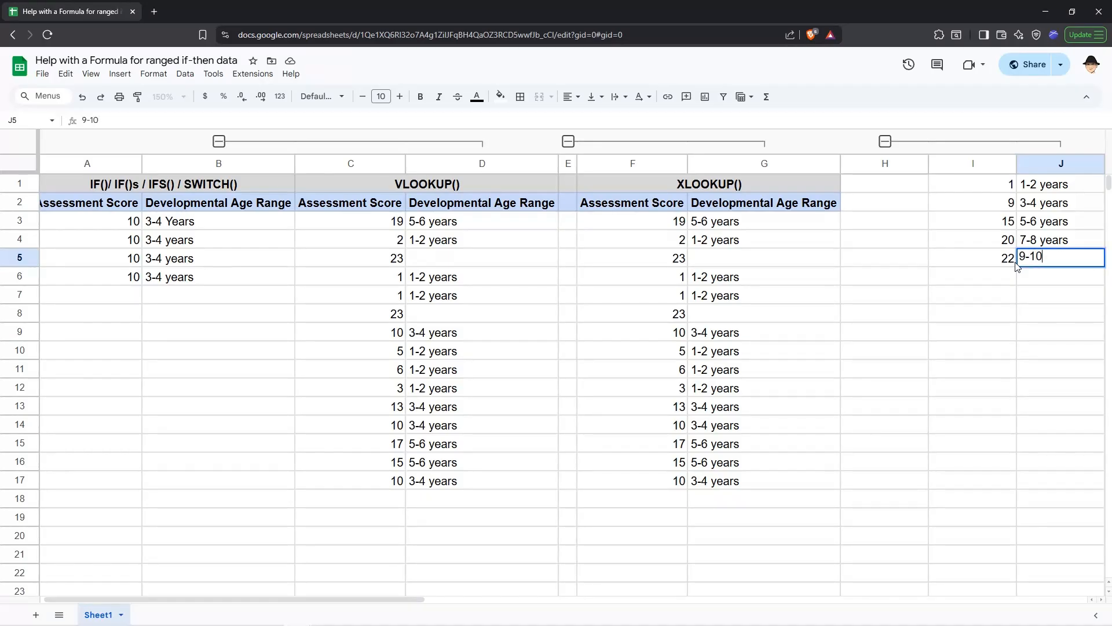
{"action": "type", "text": " years"}
{"action": "key", "text": "Return"}
{"action": "left_click", "coordinate": [1014, 261]}
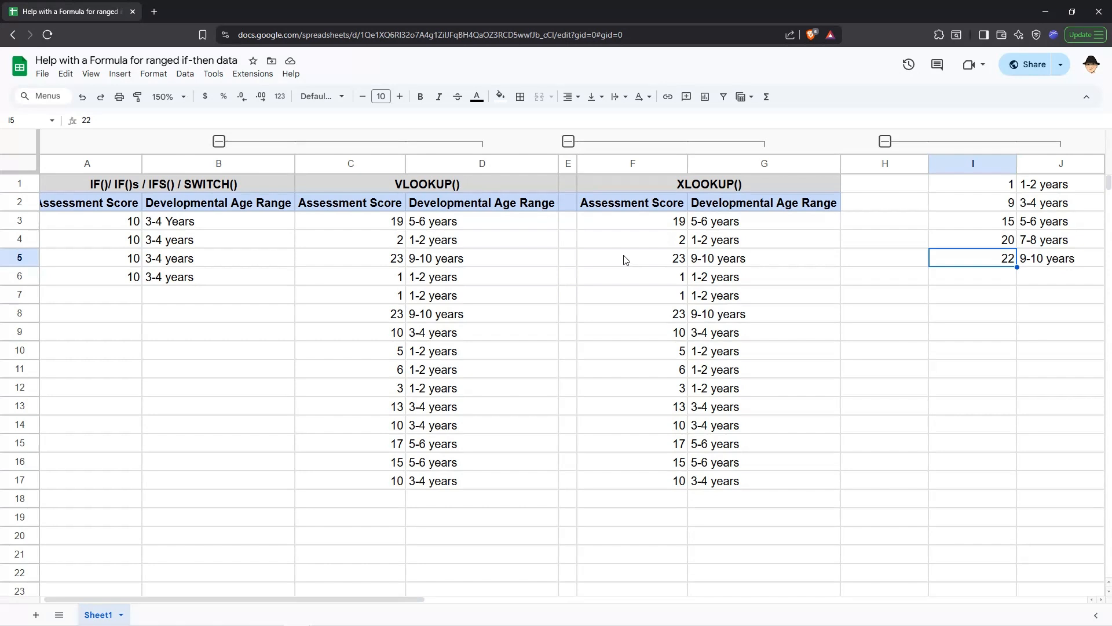
{"action": "key", "text": "ctrl+z"}
{"action": "key", "text": "ctrl+z"}
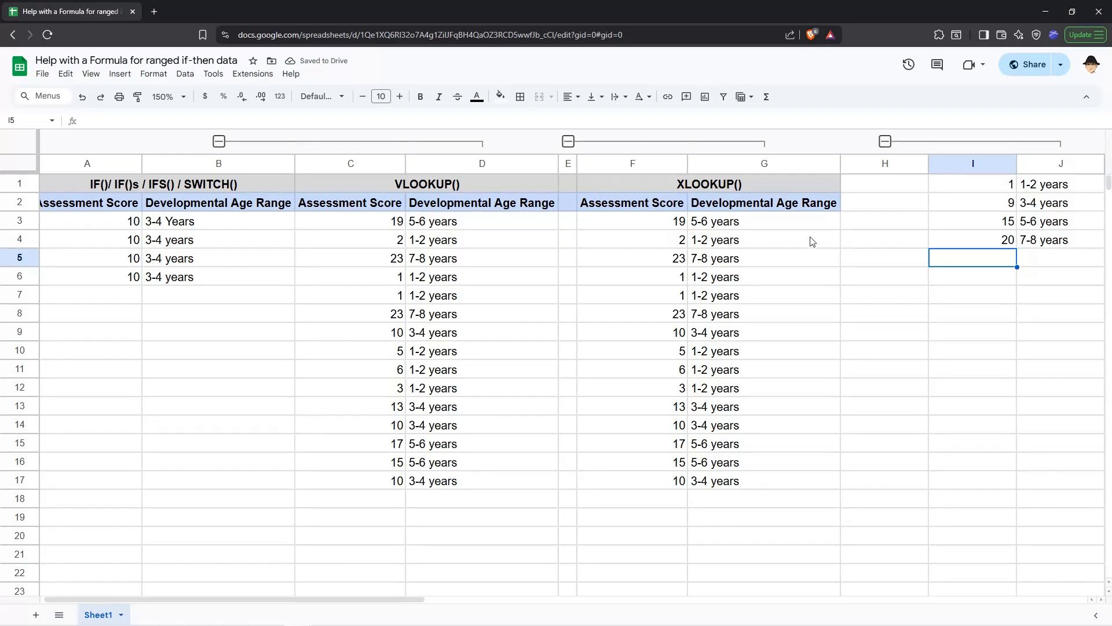
Select the lookup table range I1:J4
{"action": "left_click_drag", "start_coordinate": [969, 182], "coordinate": [1047, 240]}
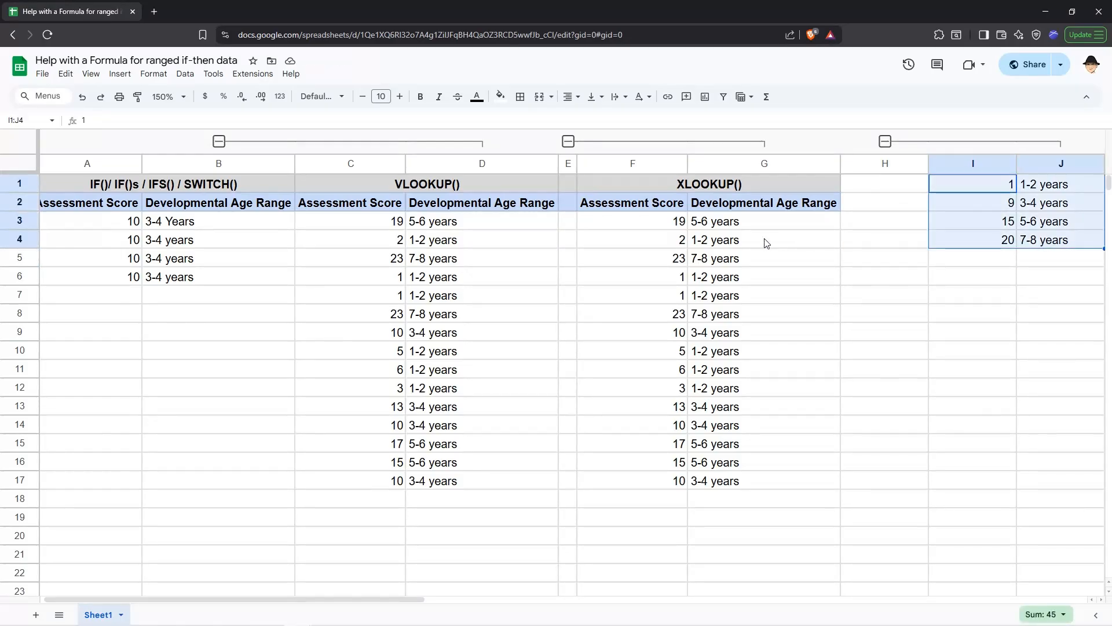